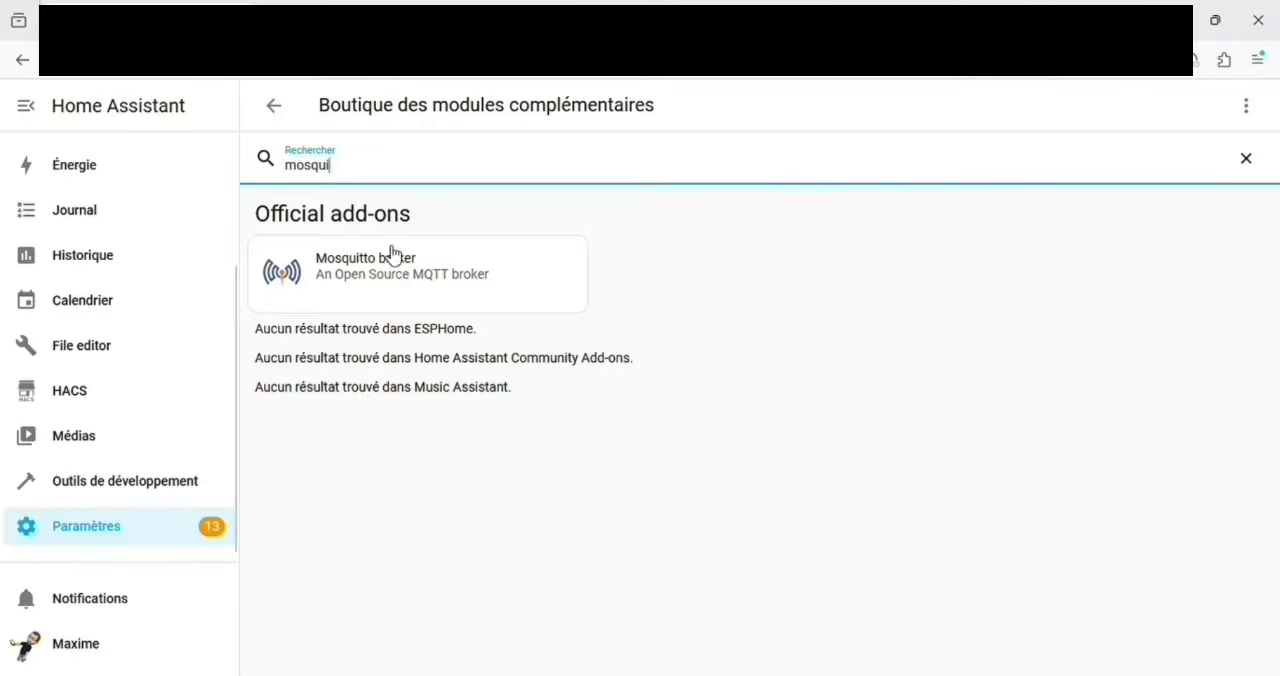
Step: Install the Mosquitto broker add-on and turn on its watchdog (Chien de garde)
click(394, 281)
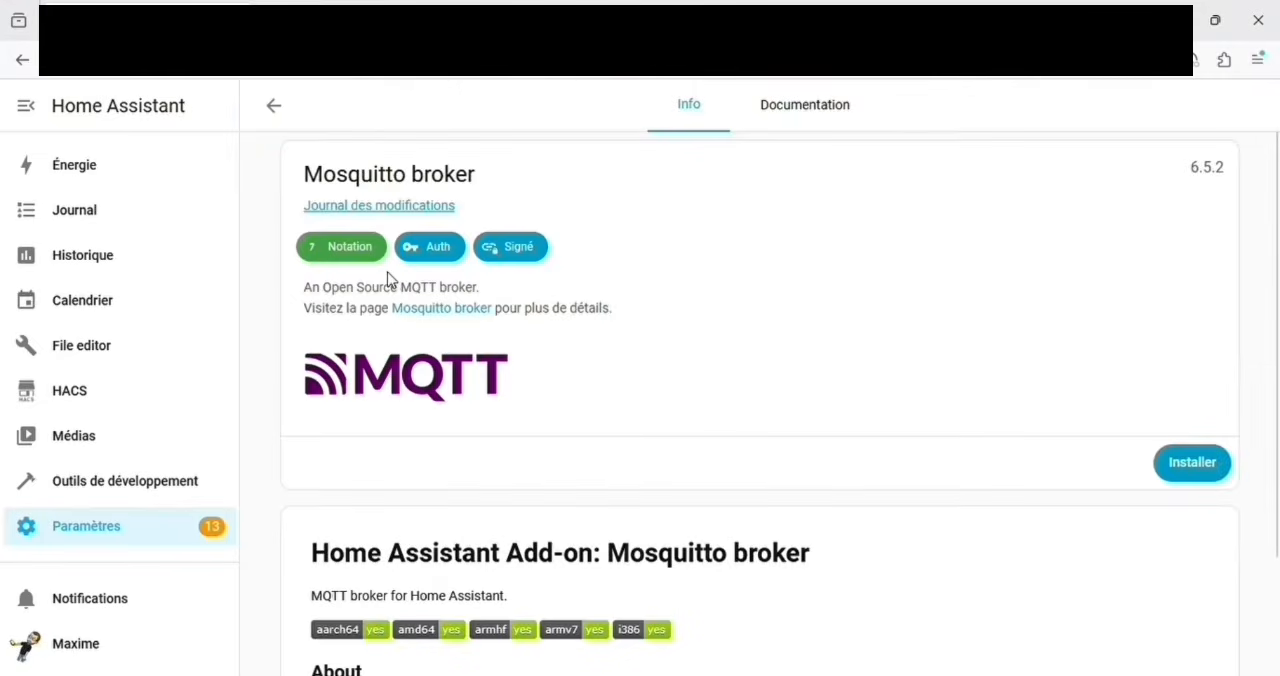
click(1184, 464)
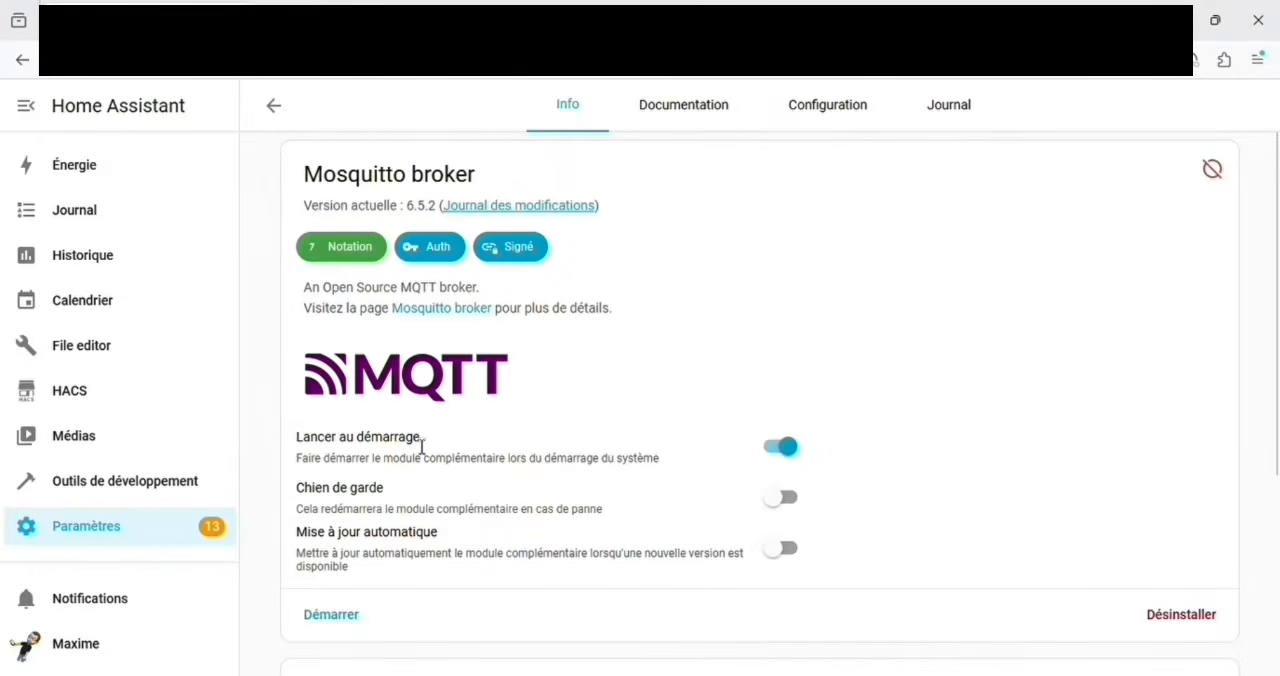
click(795, 510)
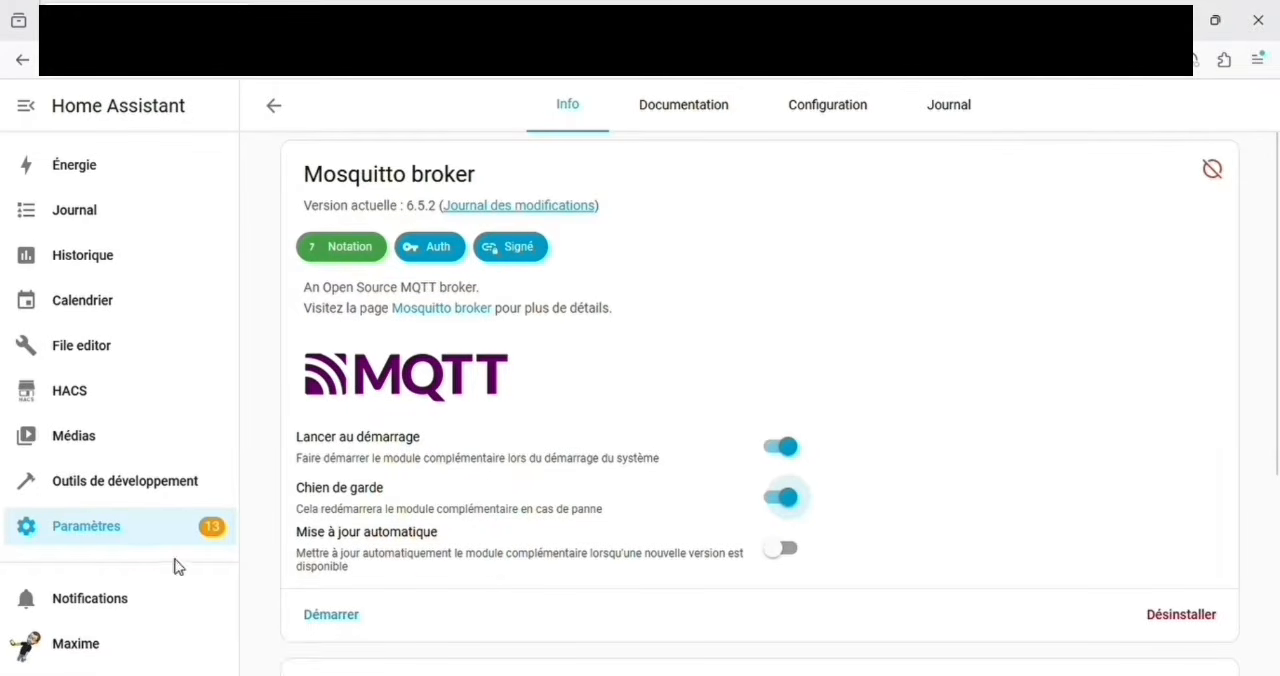
Step: Start a new person named MQTT in the Personnes settings and allow it to log in
click(101, 530)
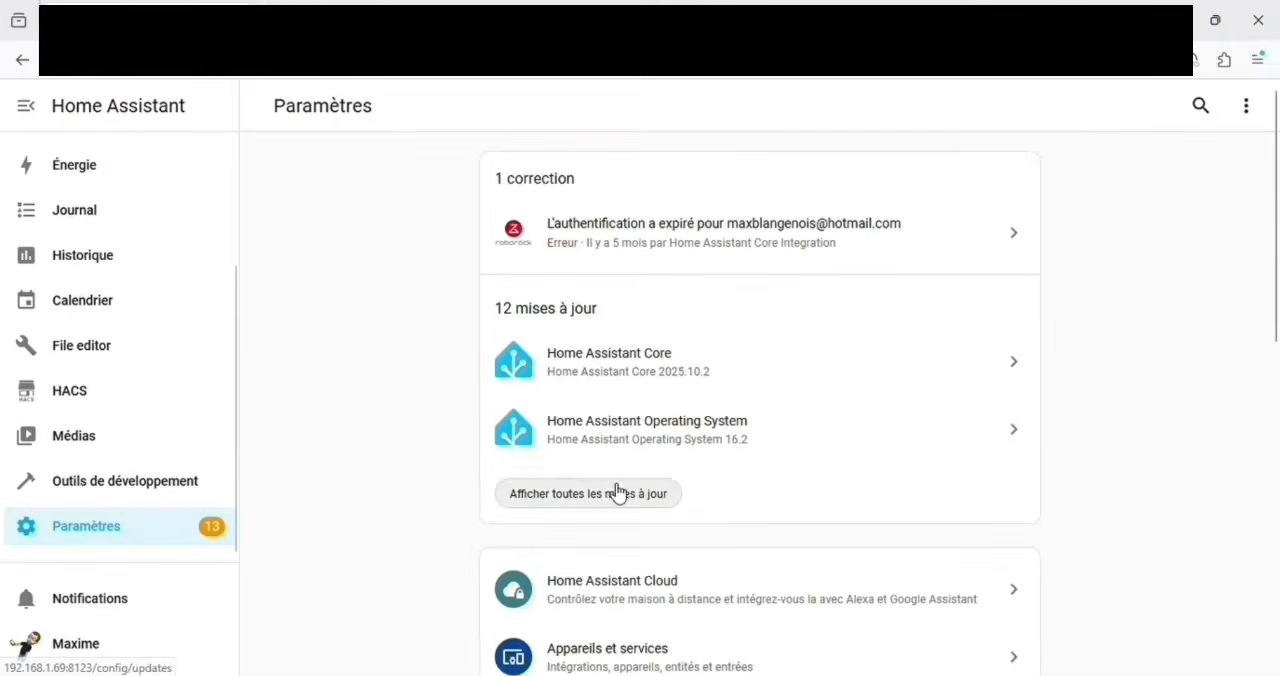
scroll(614, 491, down, 5)
click(657, 472)
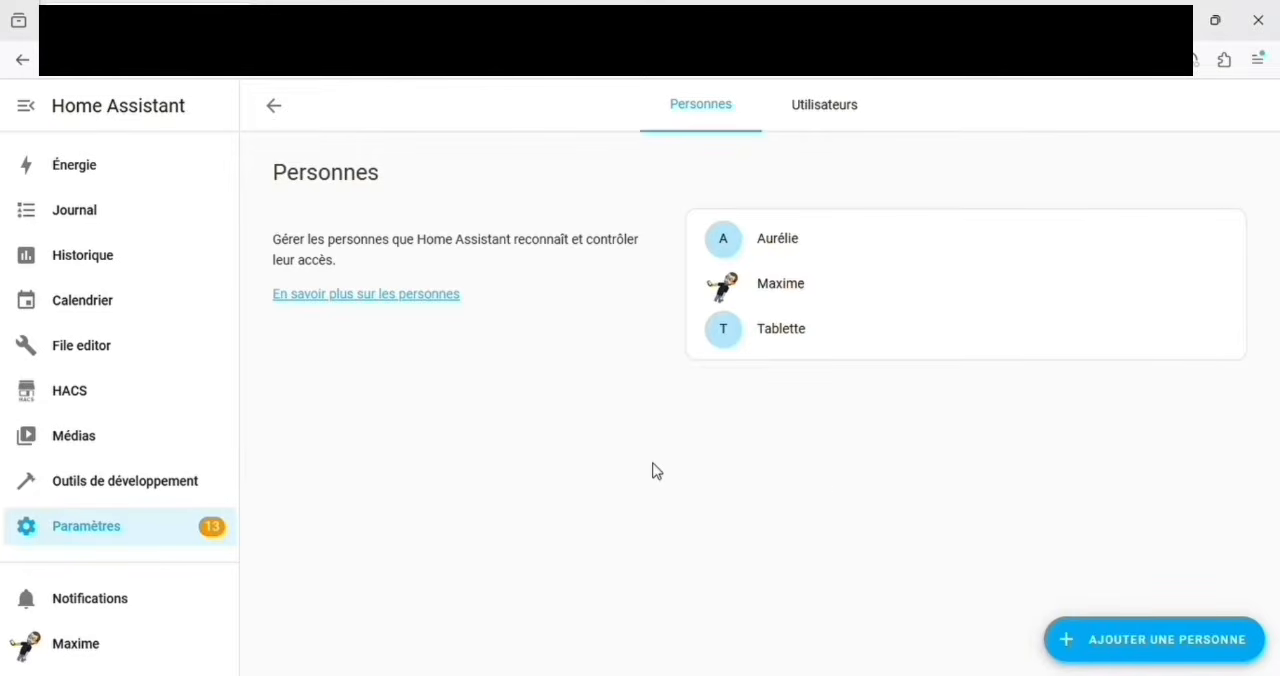
click(1123, 639)
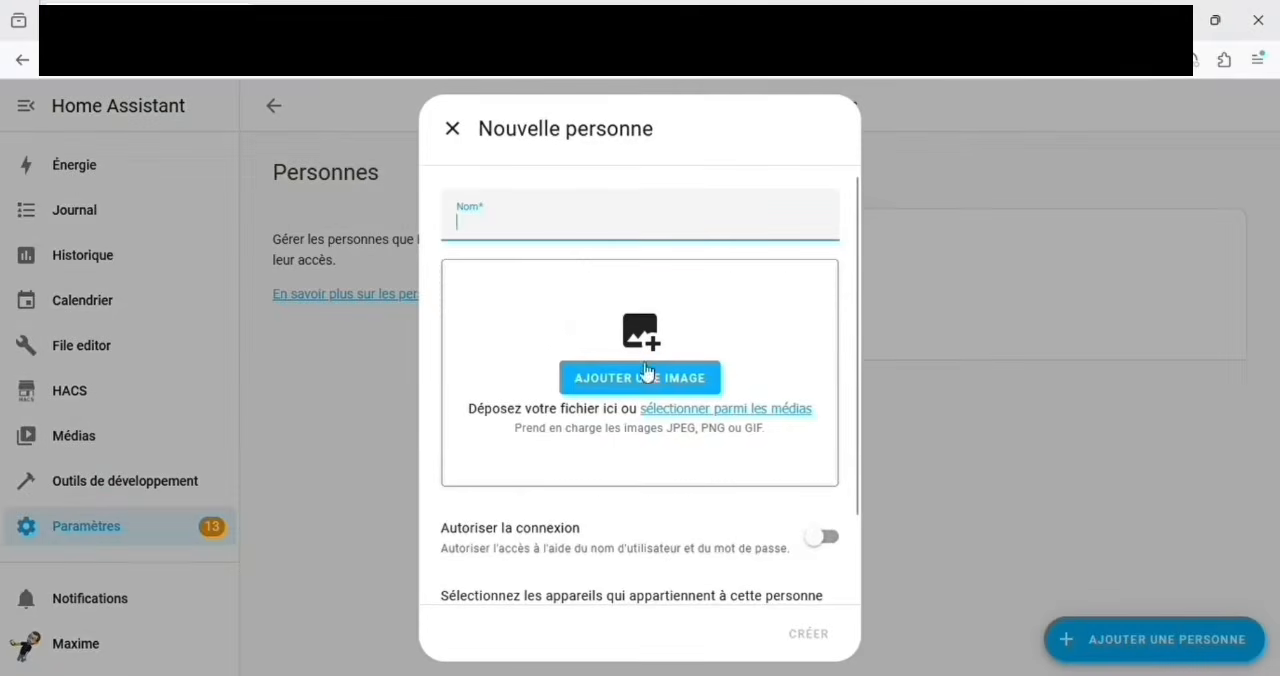
text(M)
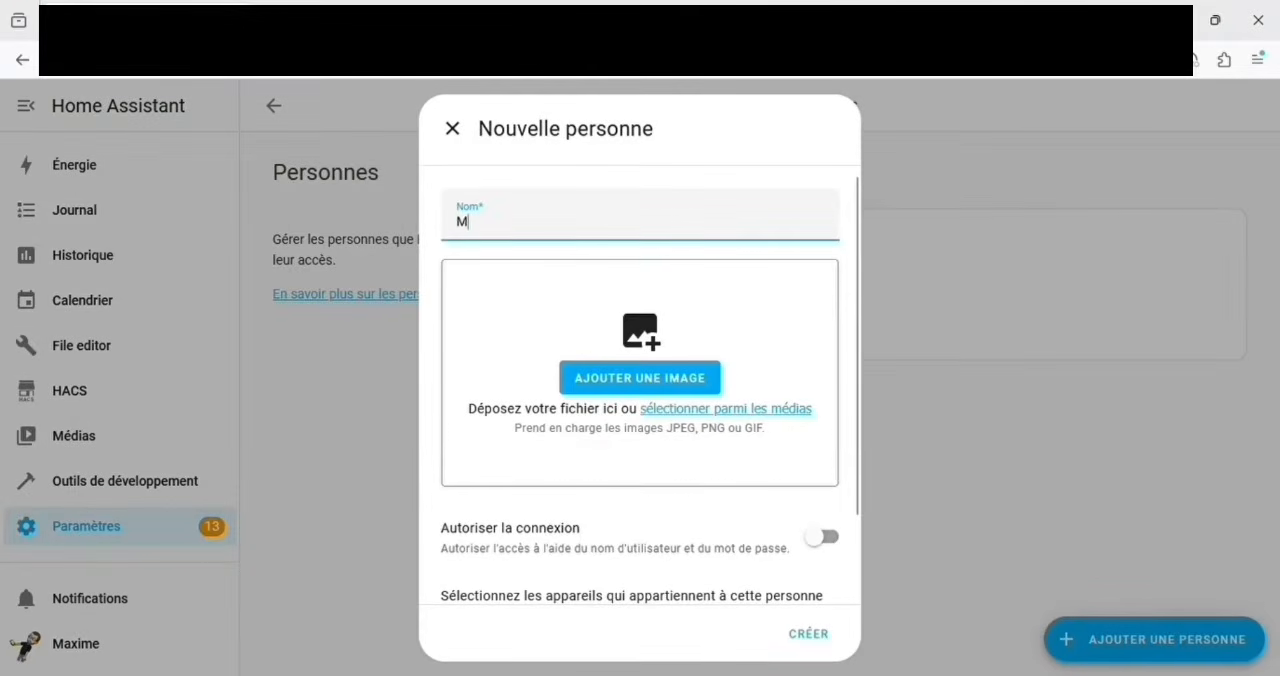
text(QTT)
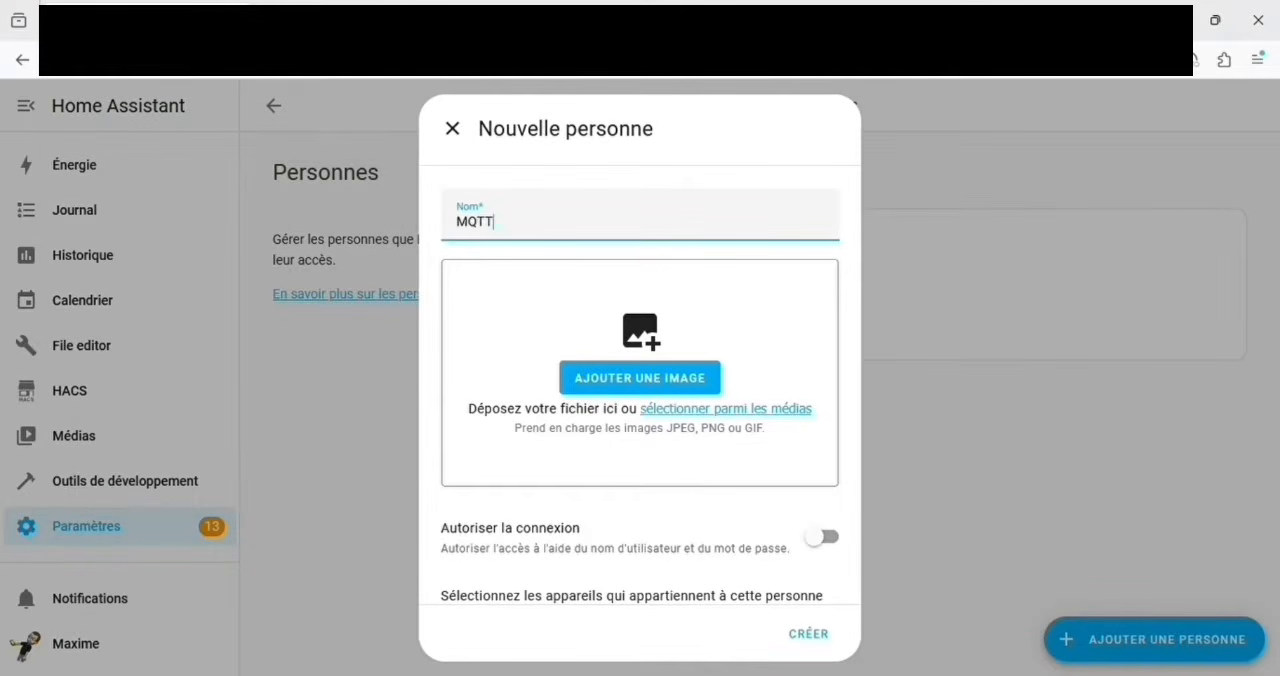
click(834, 545)
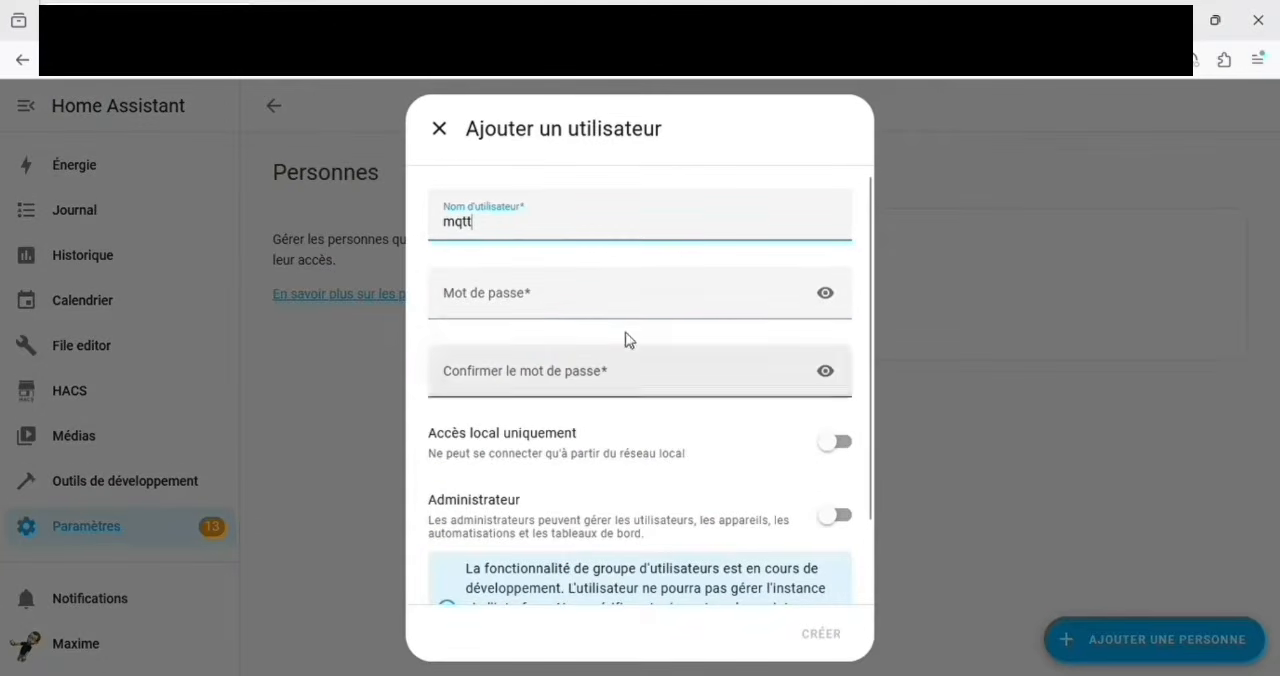
Step: Enter and confirm the account password for the mqtt user, and create both the user and the MQTT person
click(590, 300)
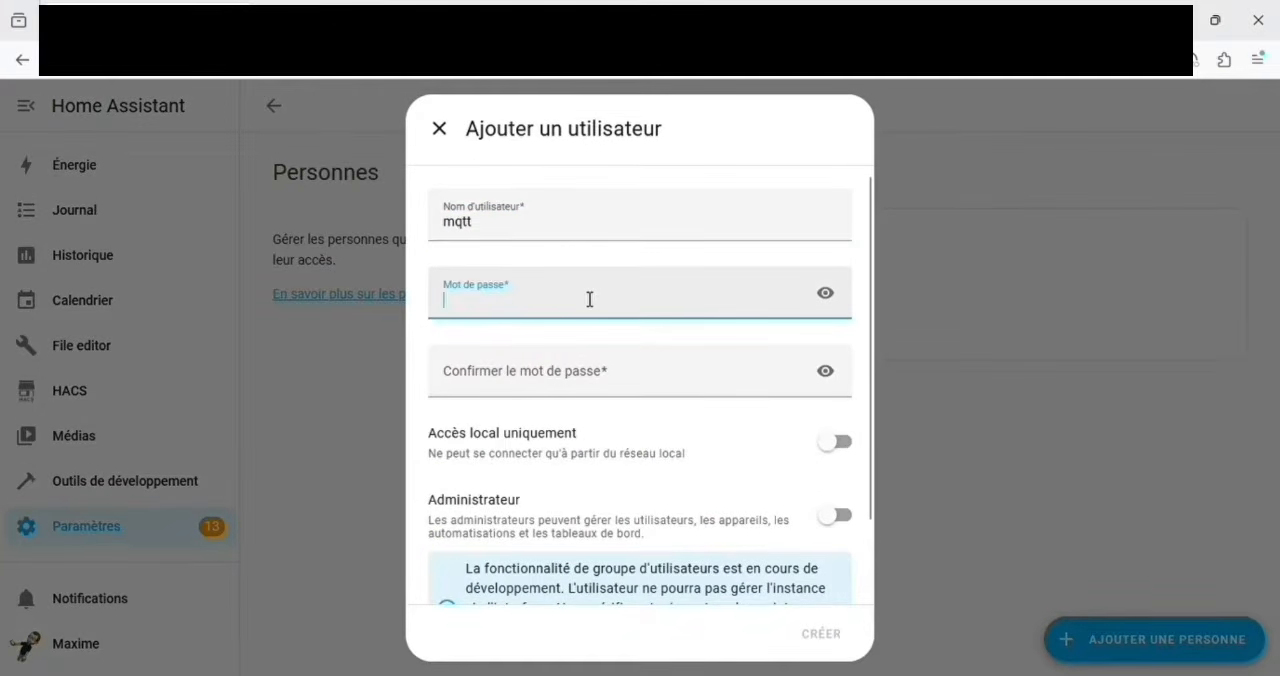
text(mqt•••••••)
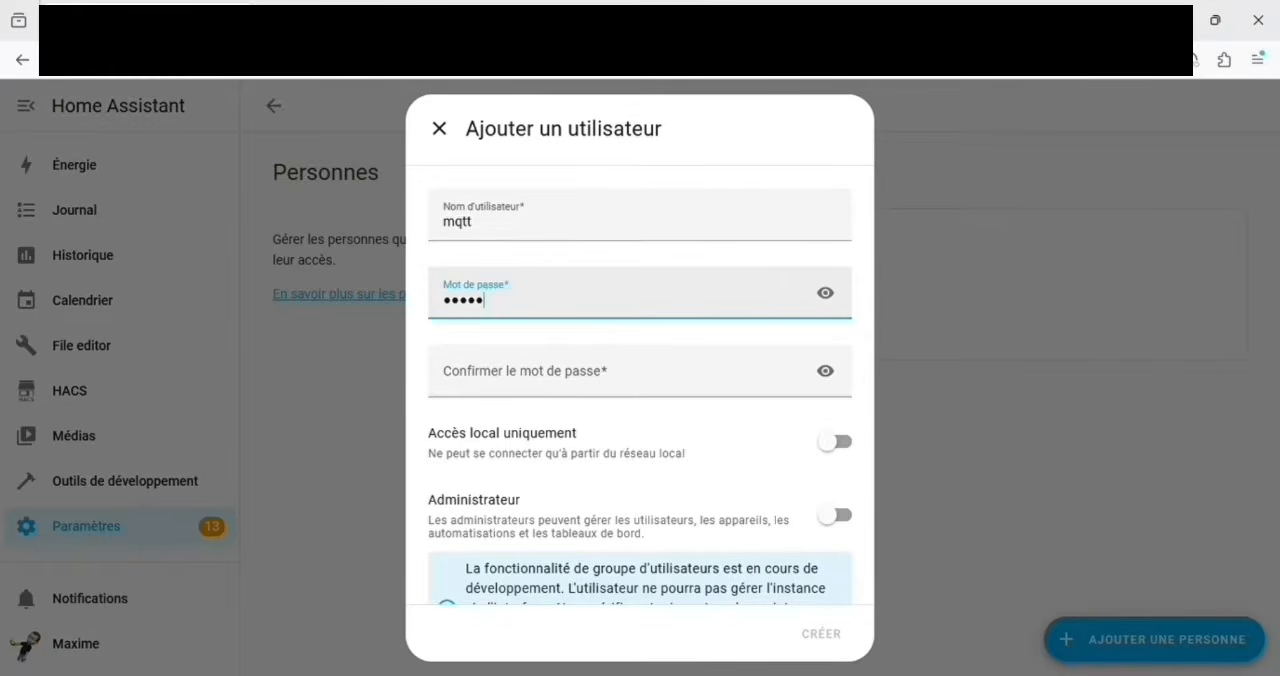
key(Tab)
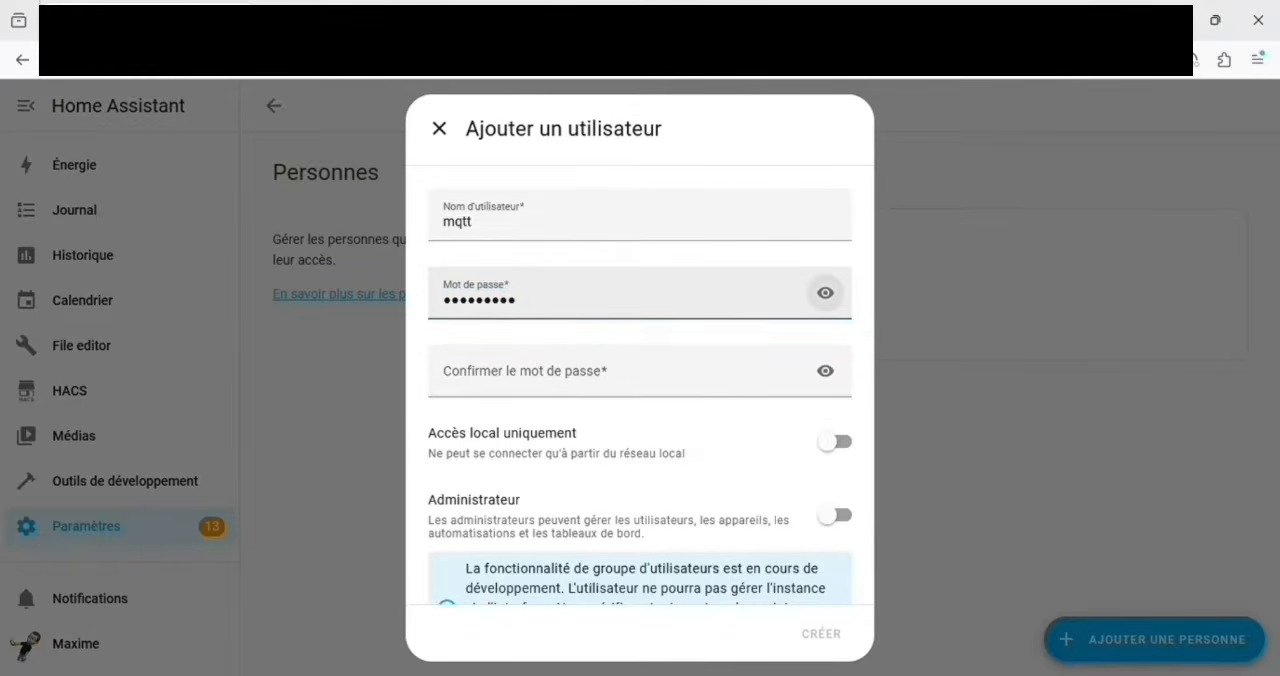
key(Tab)
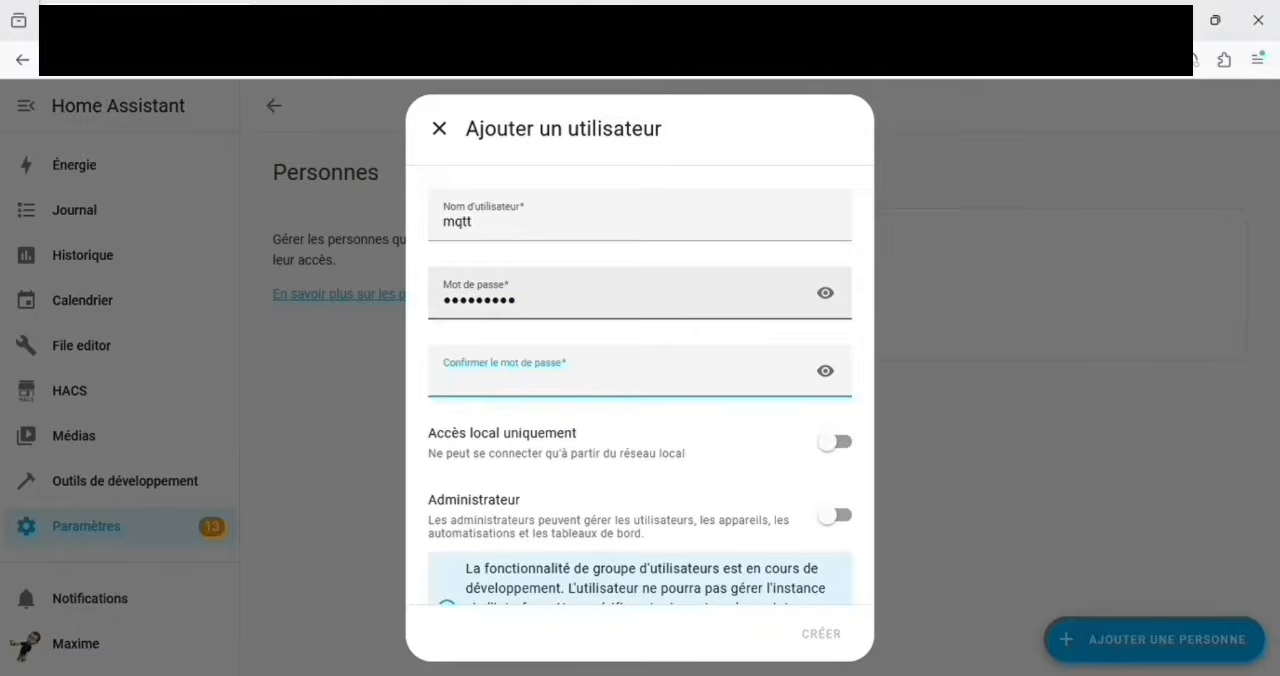
text(mq•••••••)
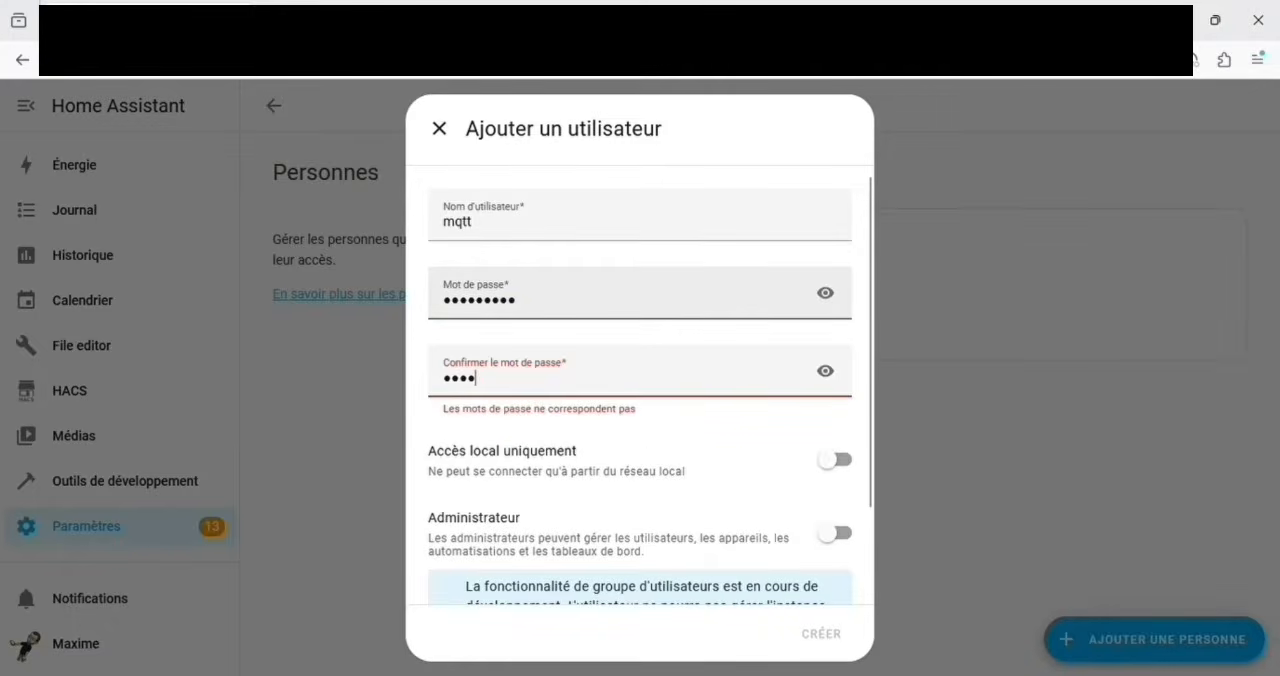
text(•)
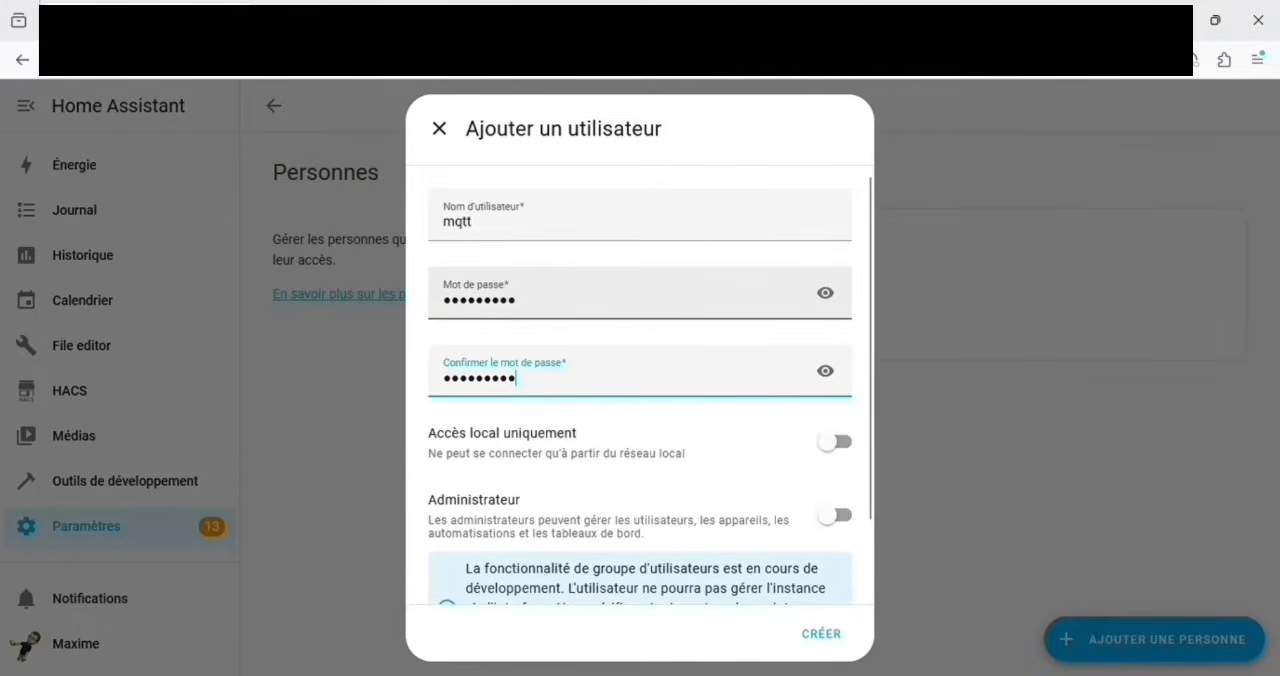
click(838, 638)
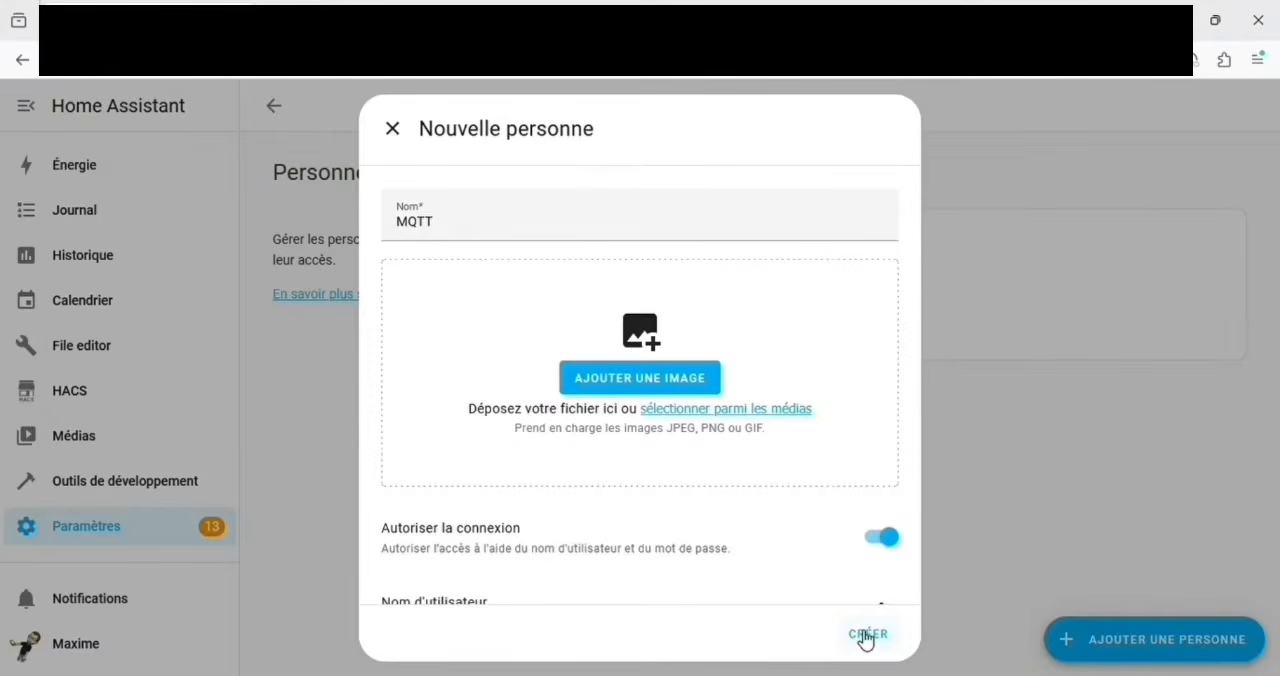
click(866, 635)
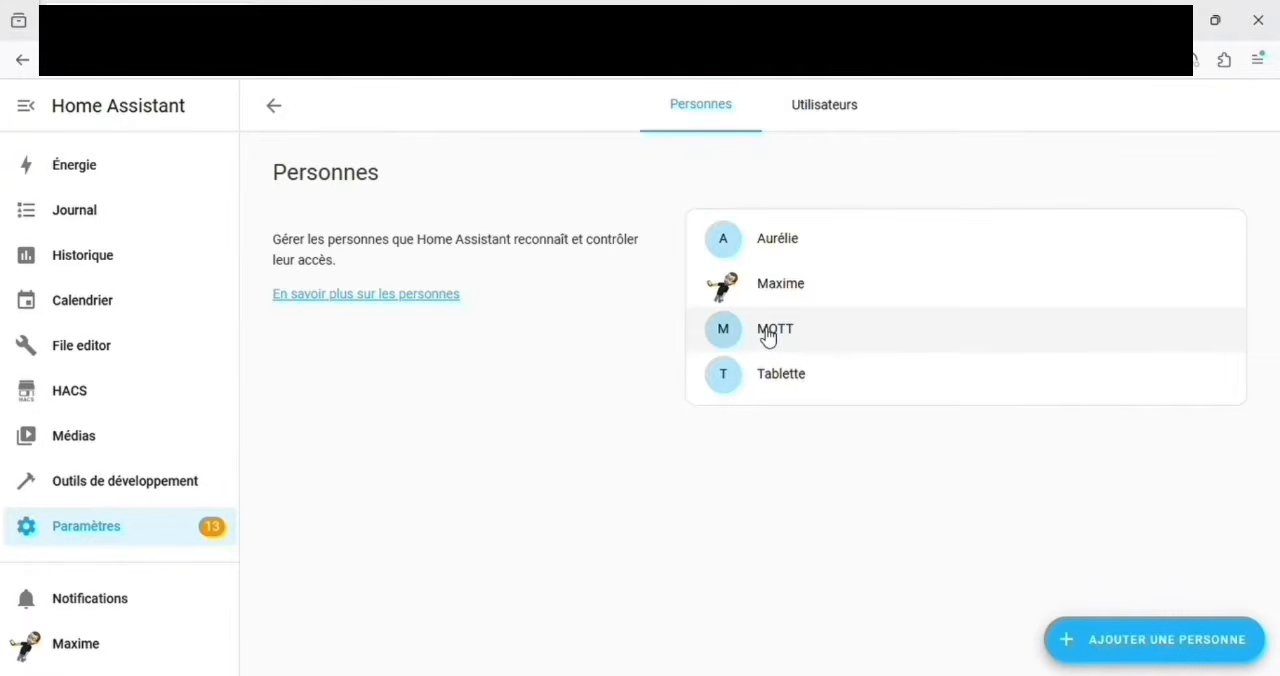
click(117, 535)
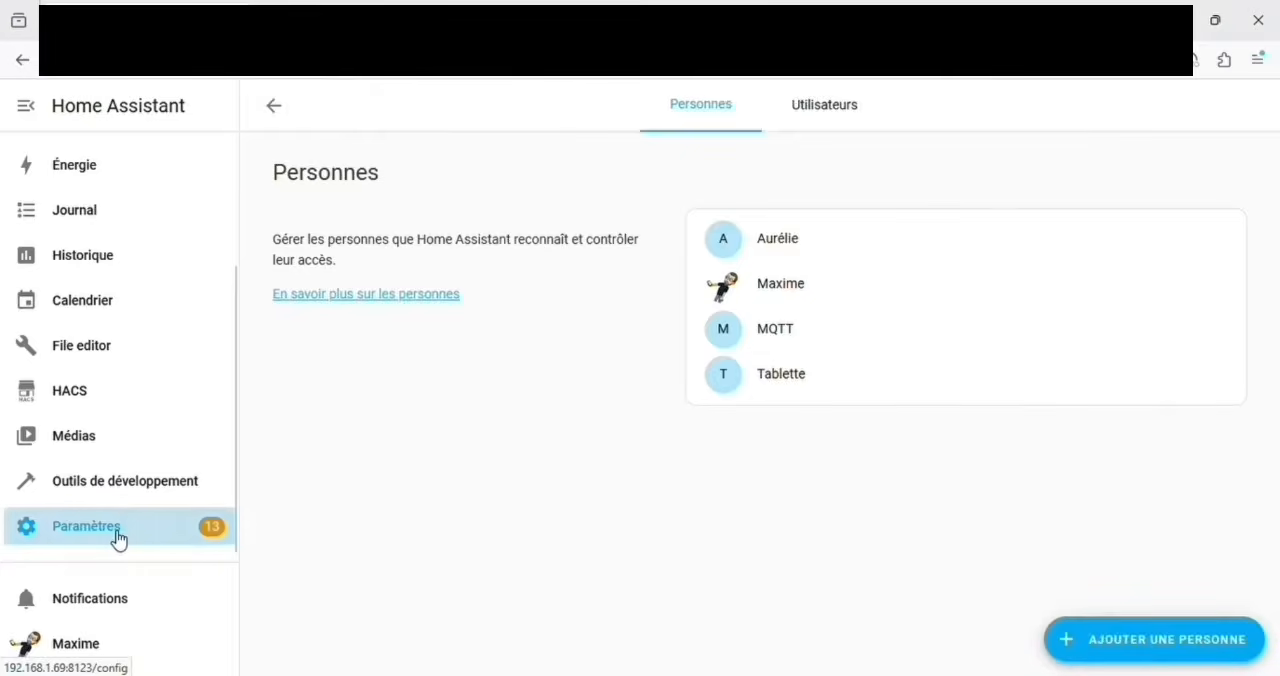
scroll(620, 480, down, 5)
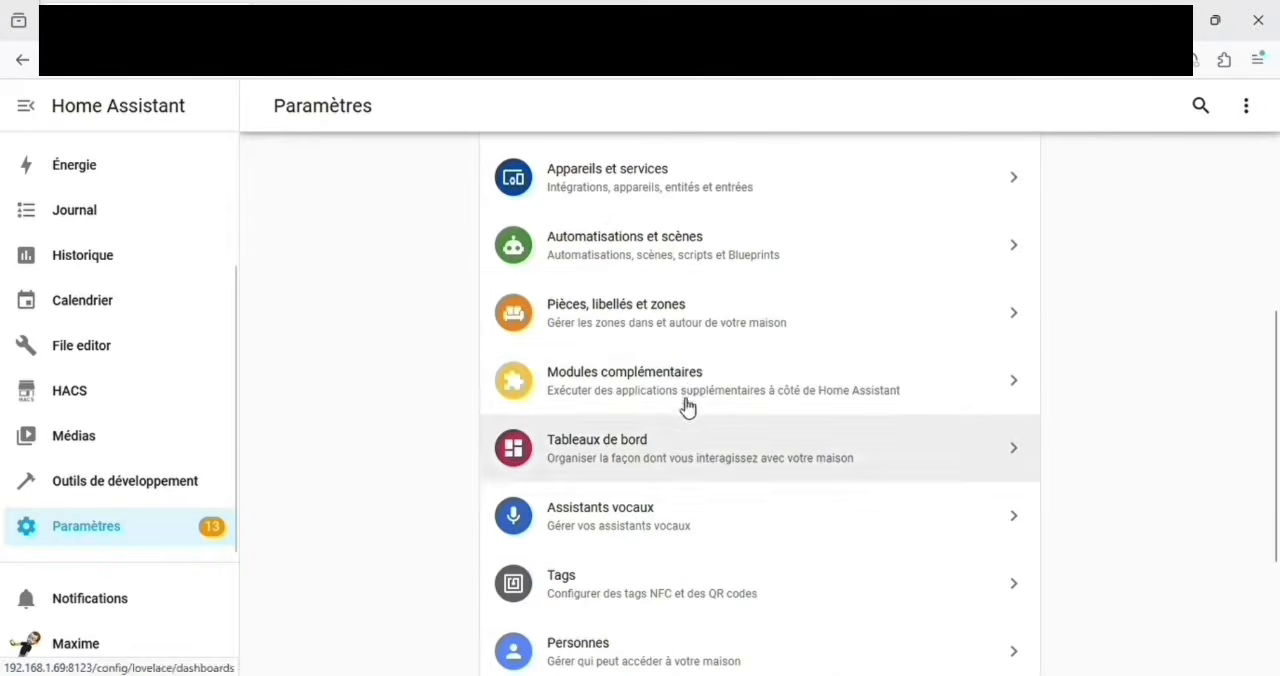
click(661, 388)
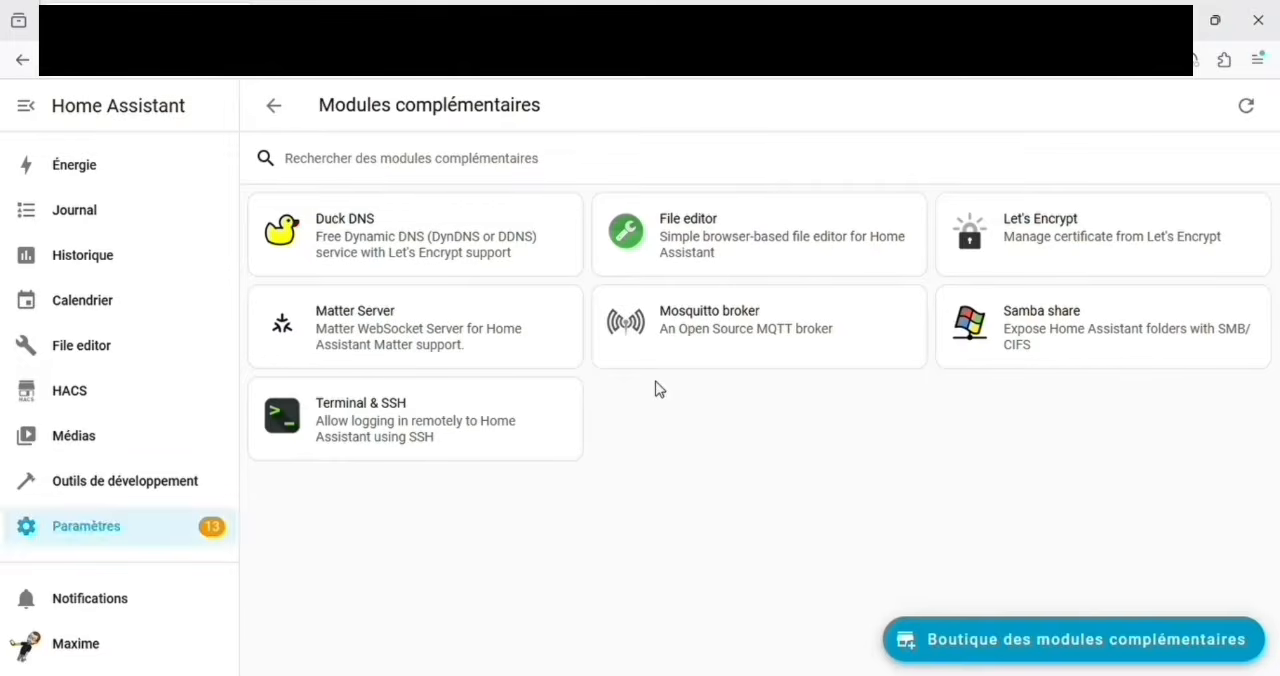
click(1133, 643)
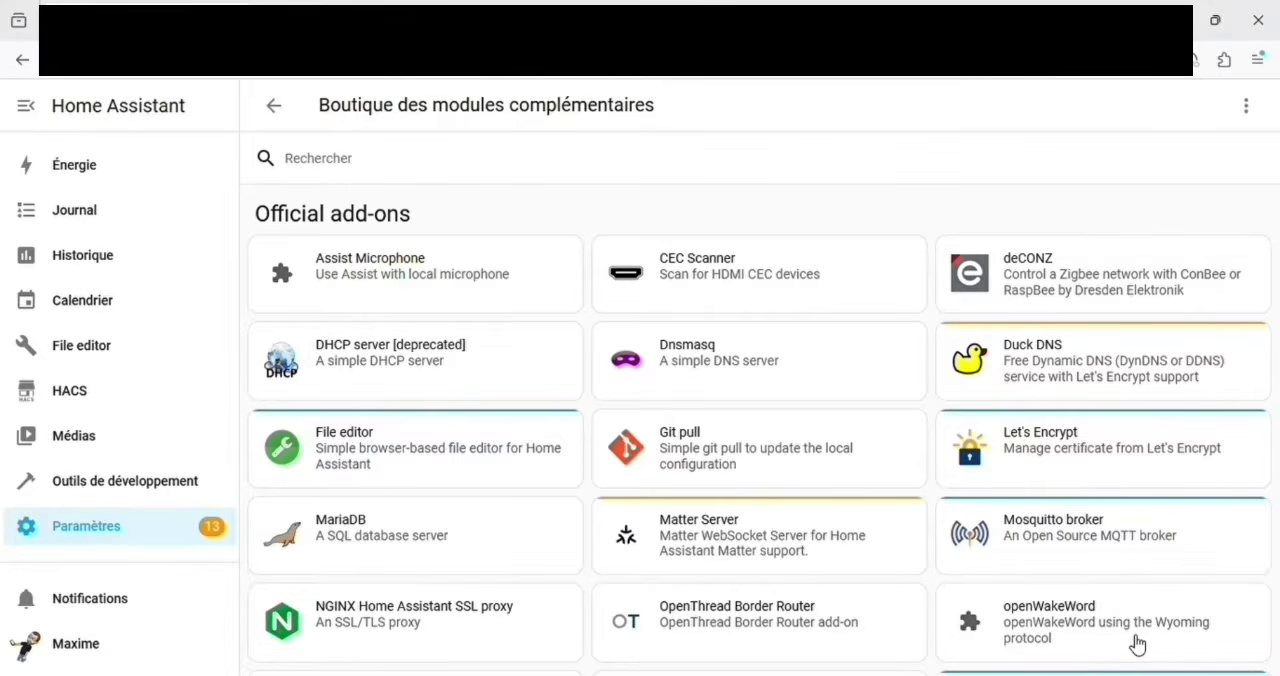
click(1249, 110)
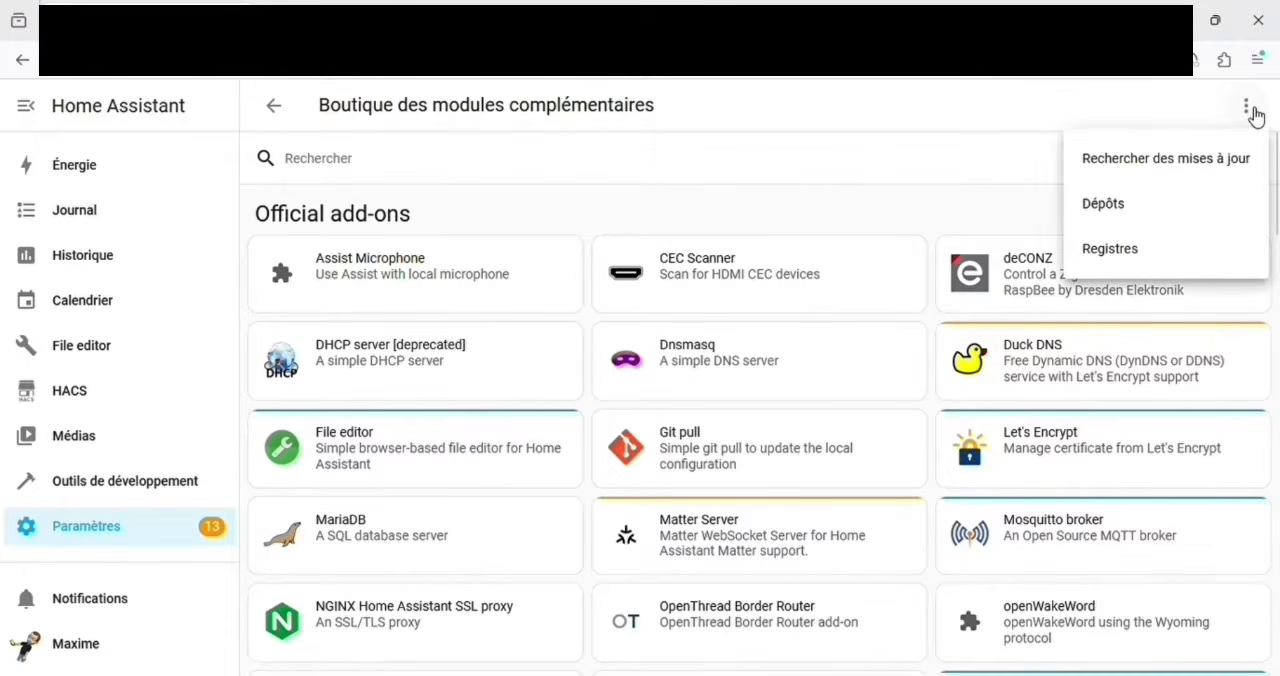
click(1176, 206)
text(https://github.com/zigbee2mqtt/hassio-zigbee2mqtt)
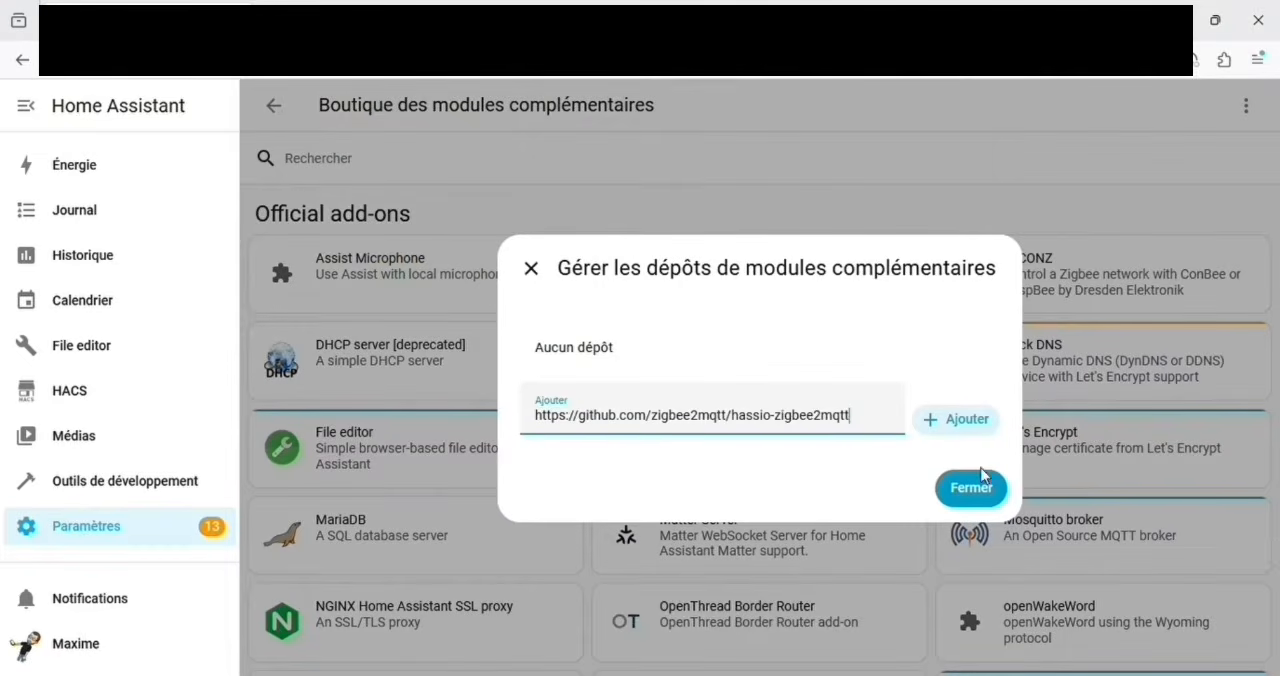
click(957, 424)
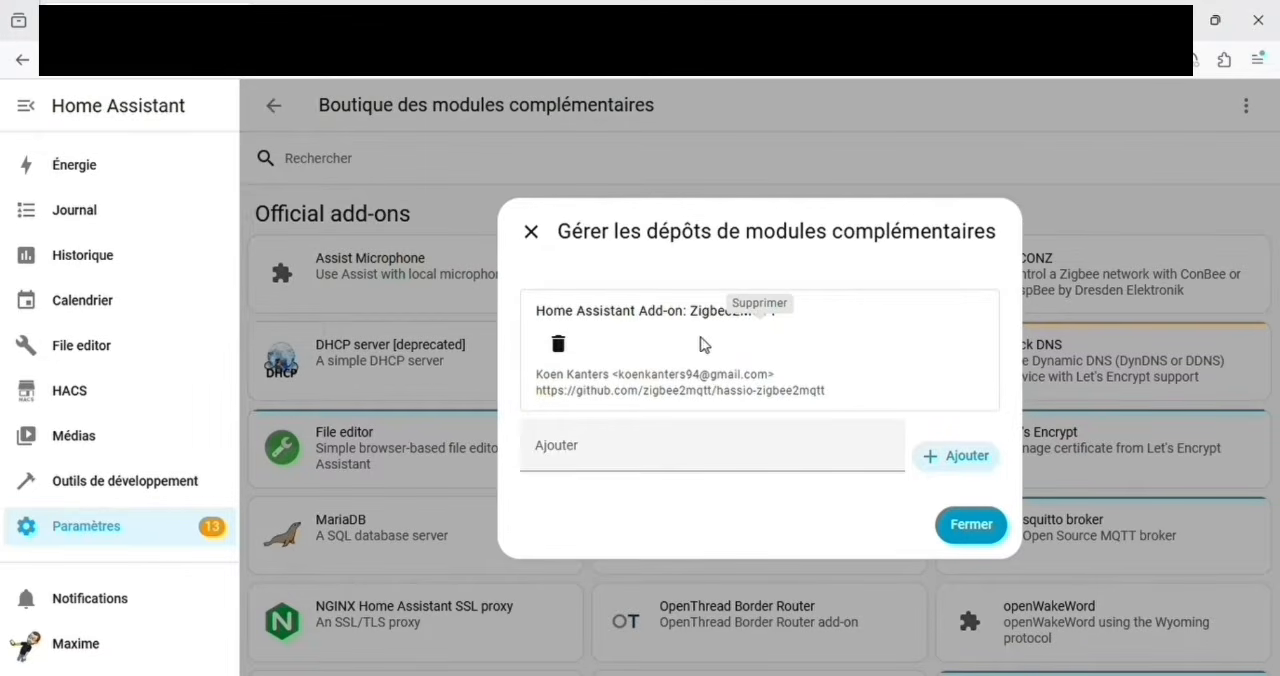
click(972, 526)
Step: Install the Zigbee2MQTT add-on and turn on its watchdog and its sidebar entry
scroll(934, 490, down, 2)
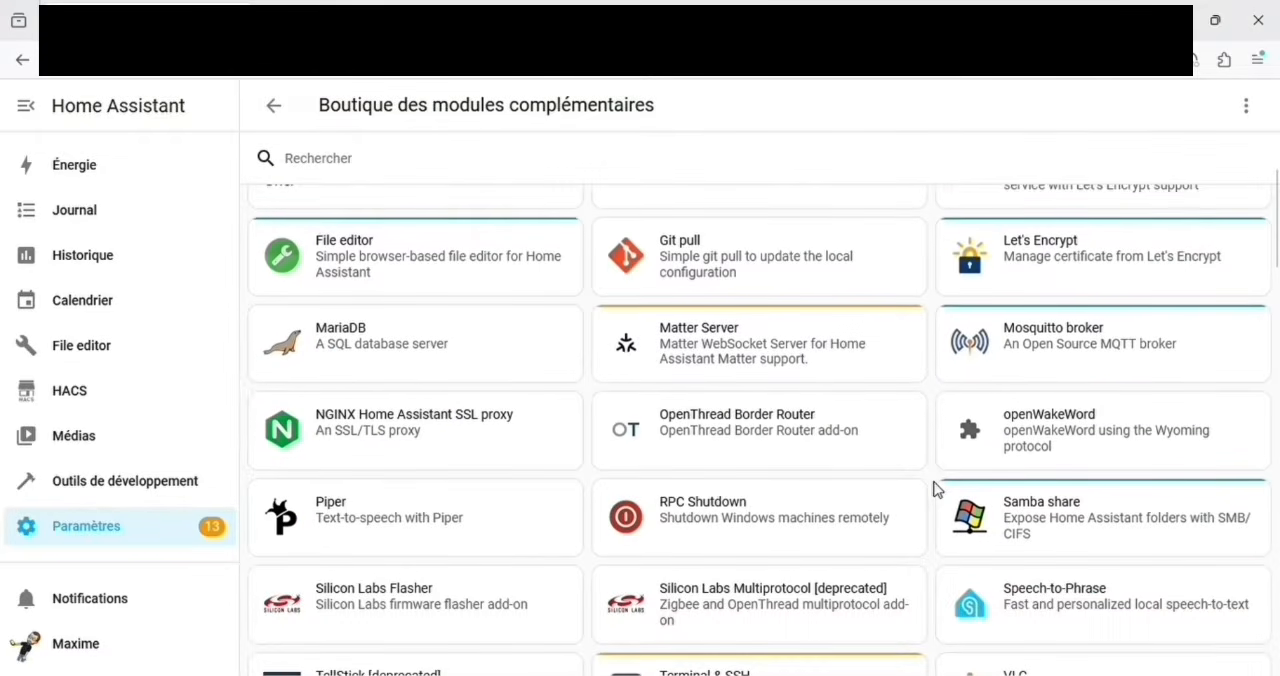
scroll(934, 490, down, 1)
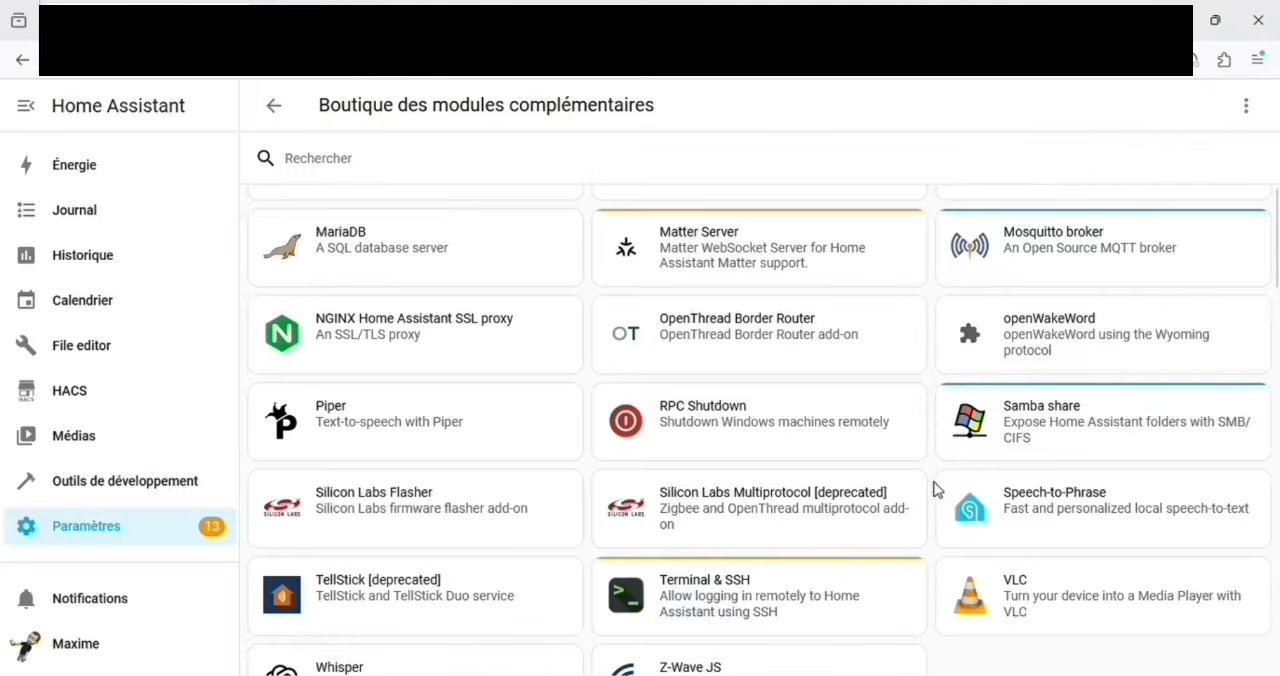
scroll(934, 490, down, 3)
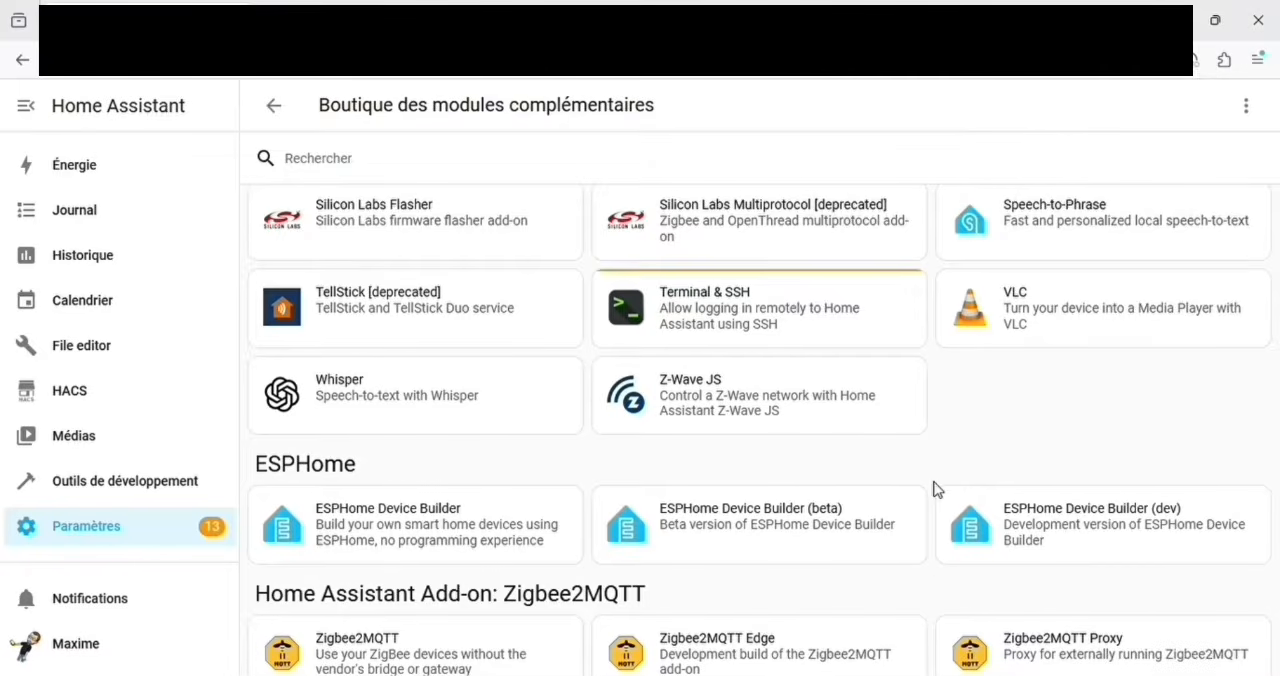
scroll(934, 490, down, 1)
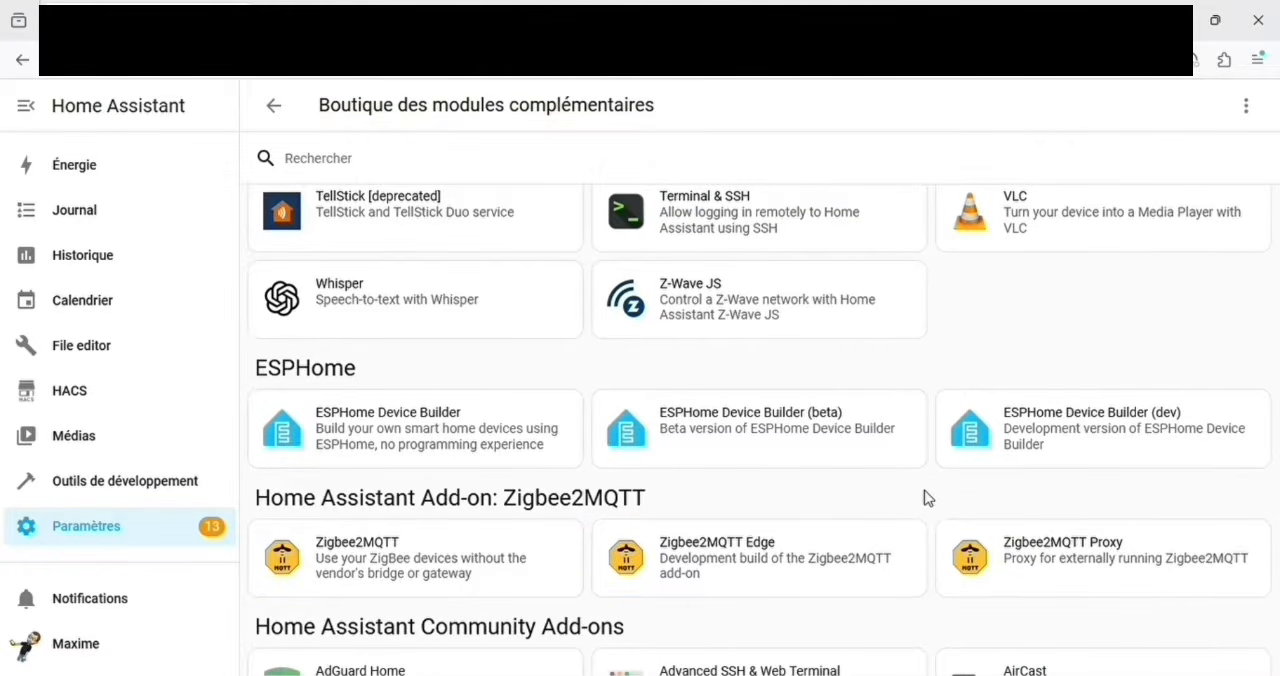
click(437, 563)
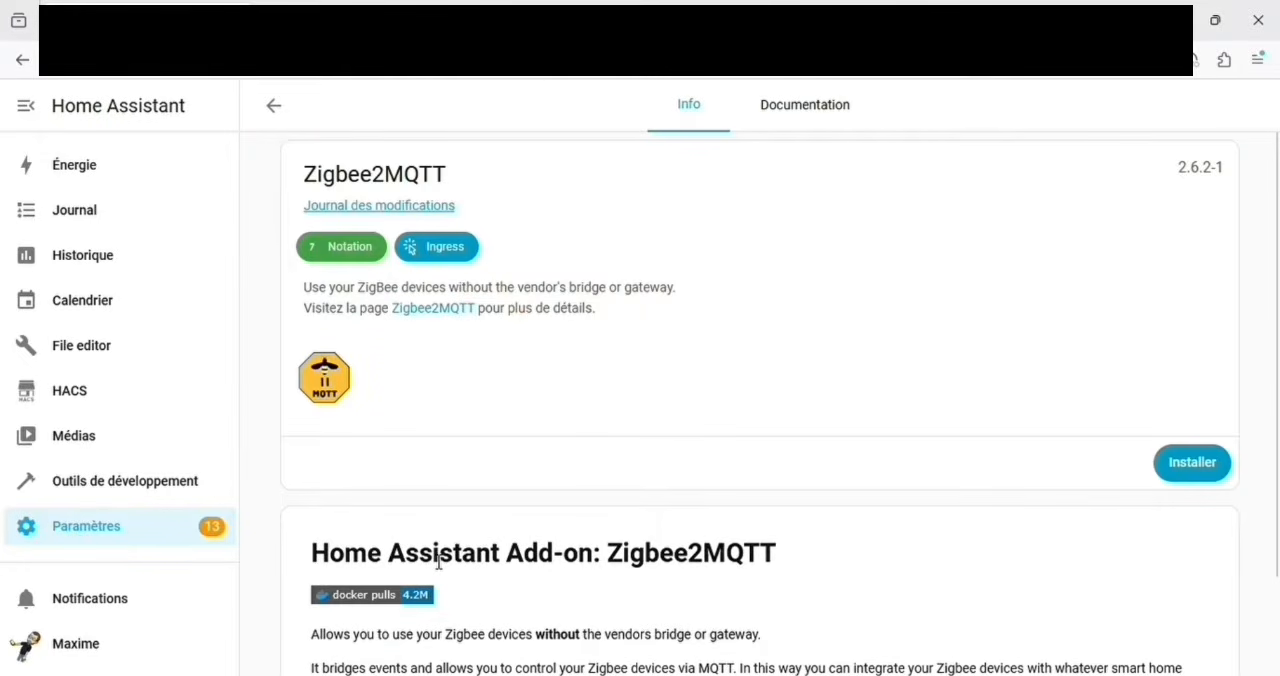
click(1200, 466)
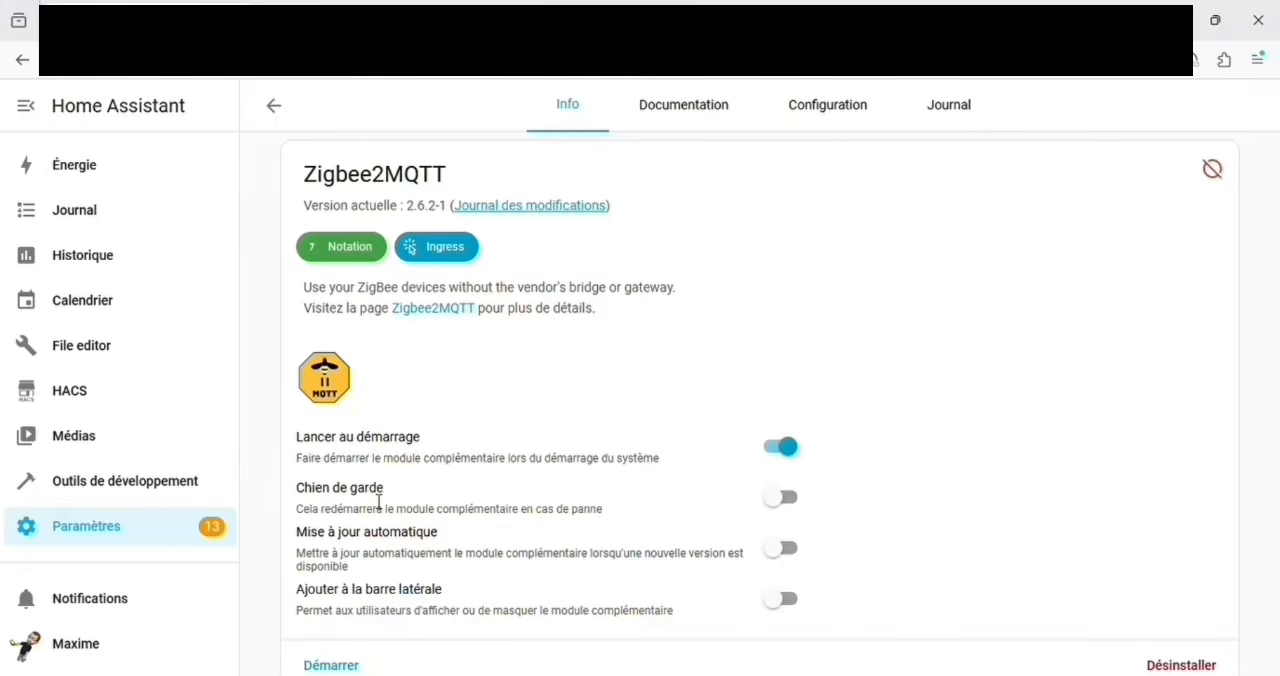
click(782, 497)
click(796, 600)
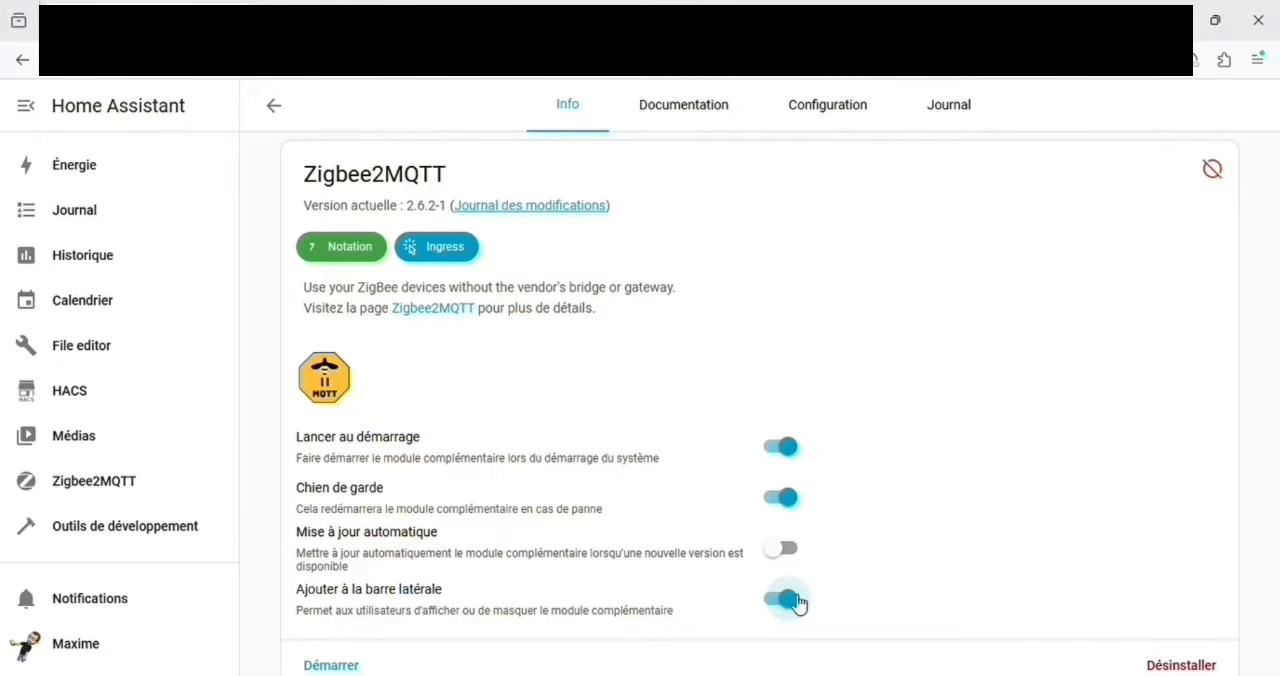
Step: Search the full system hardware list for sonoff and expand the ttyUSB1 dongle entry to find its device path
scroll(932, 502, down, 1)
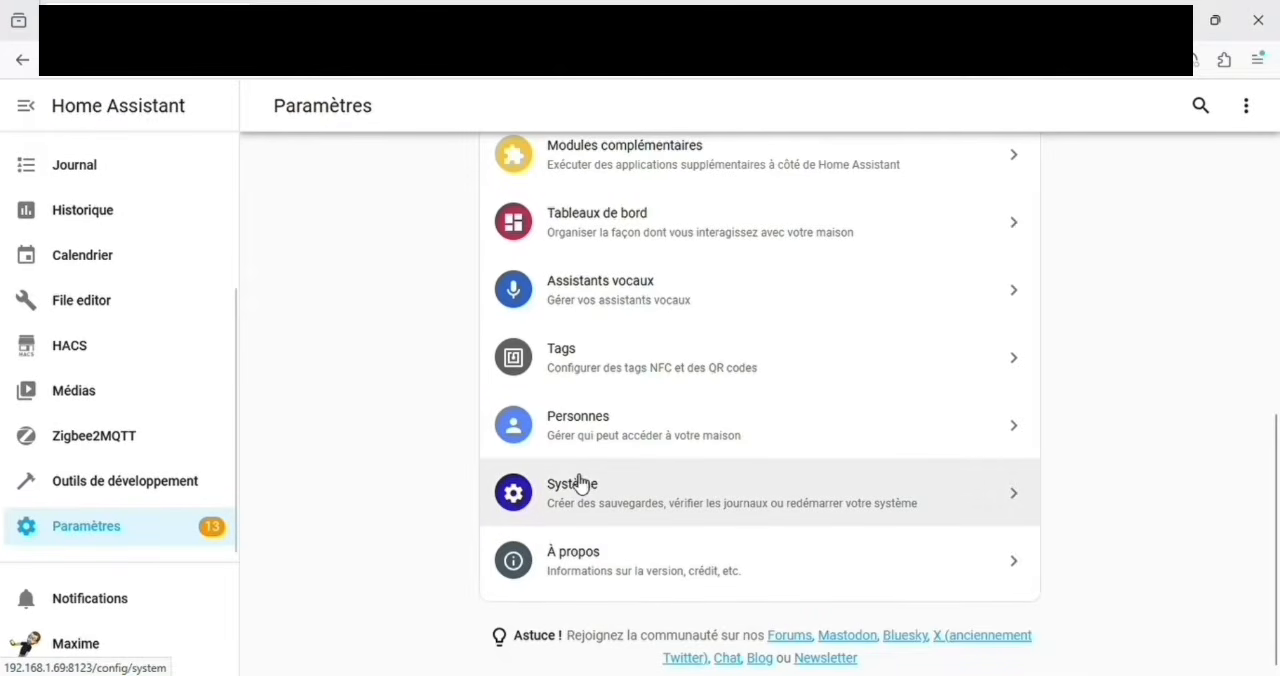
click(708, 490)
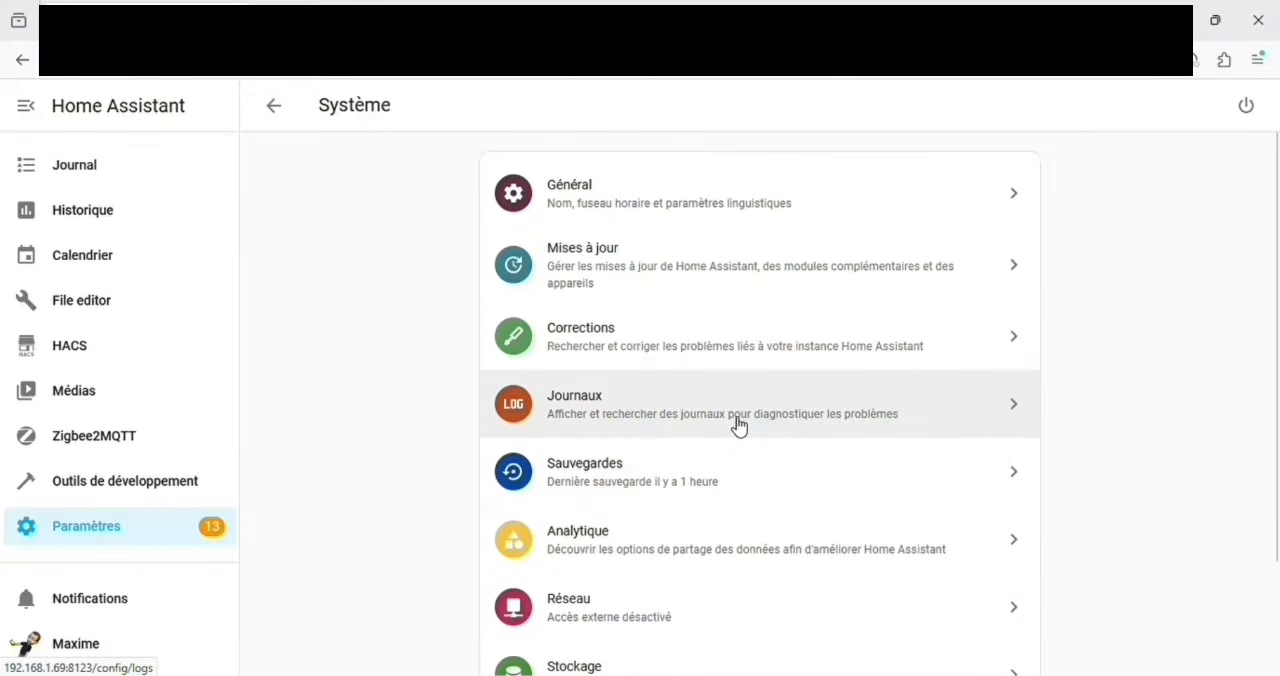
scroll(738, 425, down, 3)
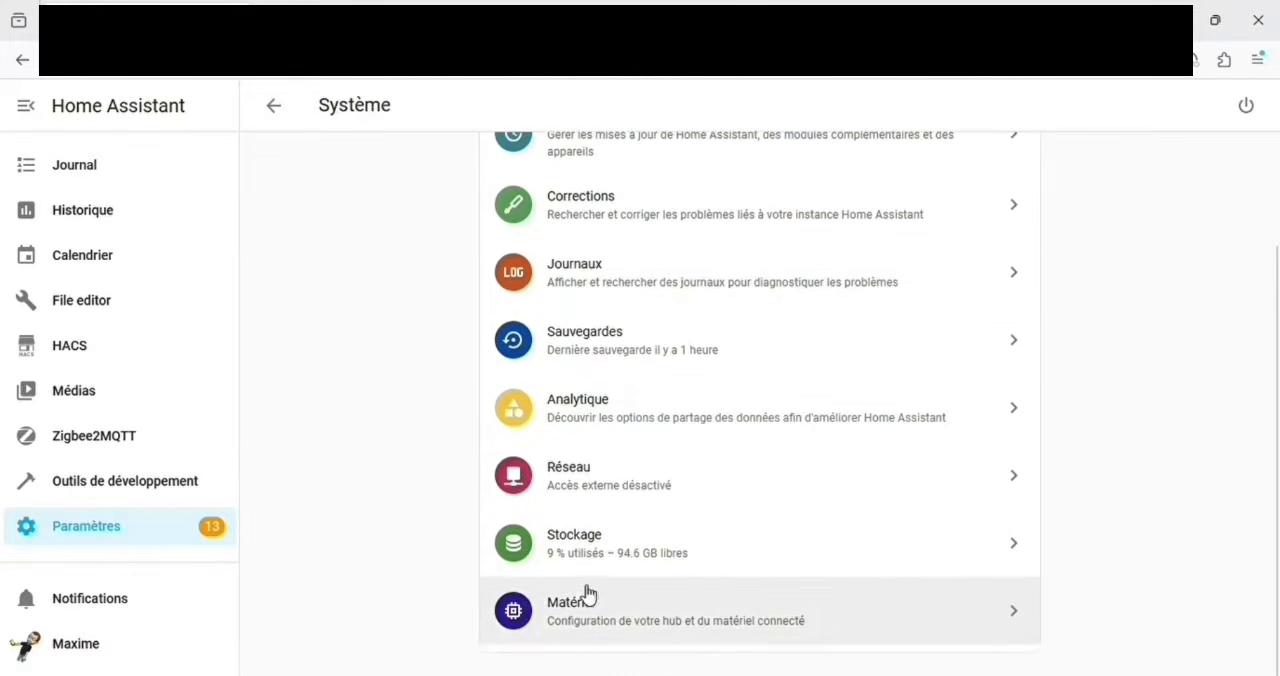
click(632, 606)
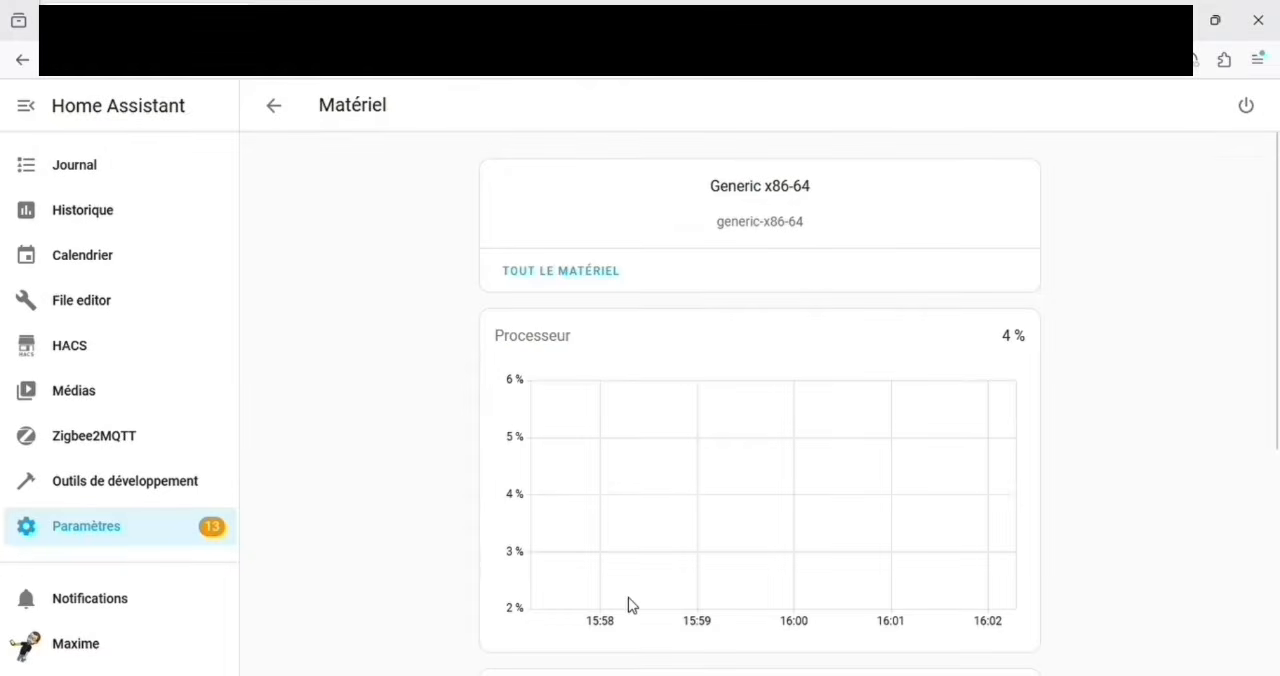
click(612, 286)
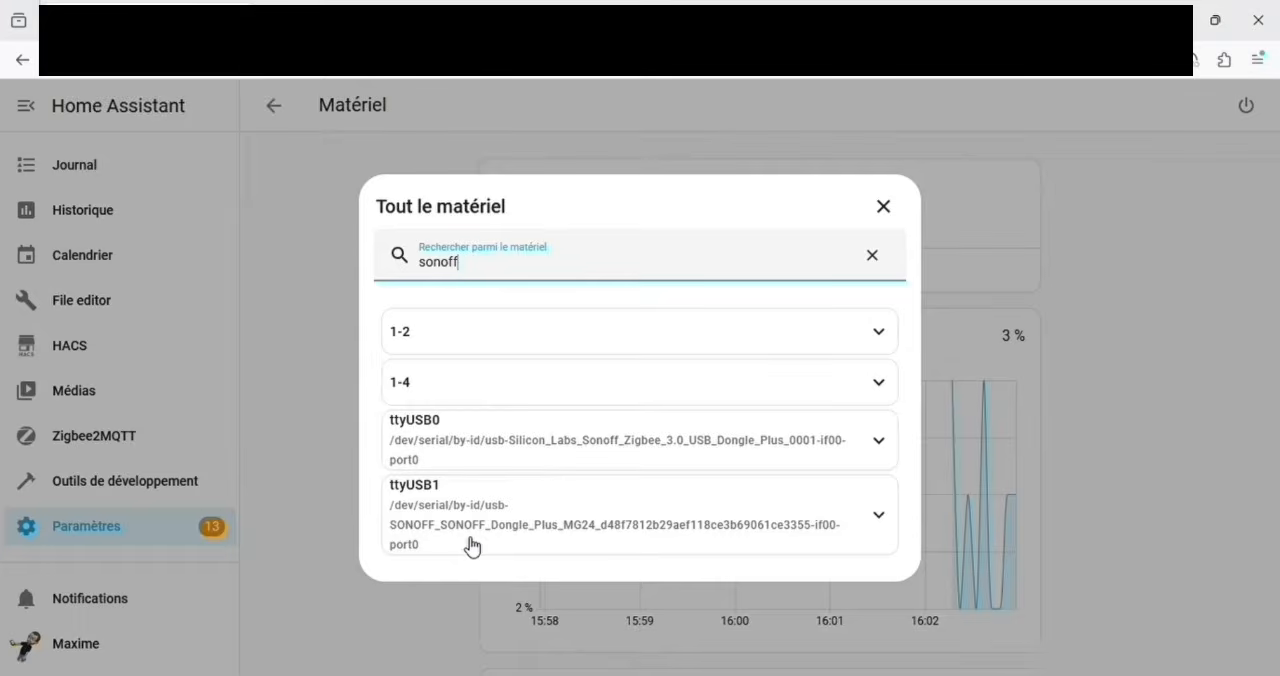
click(870, 522)
triple_click(846, 502)
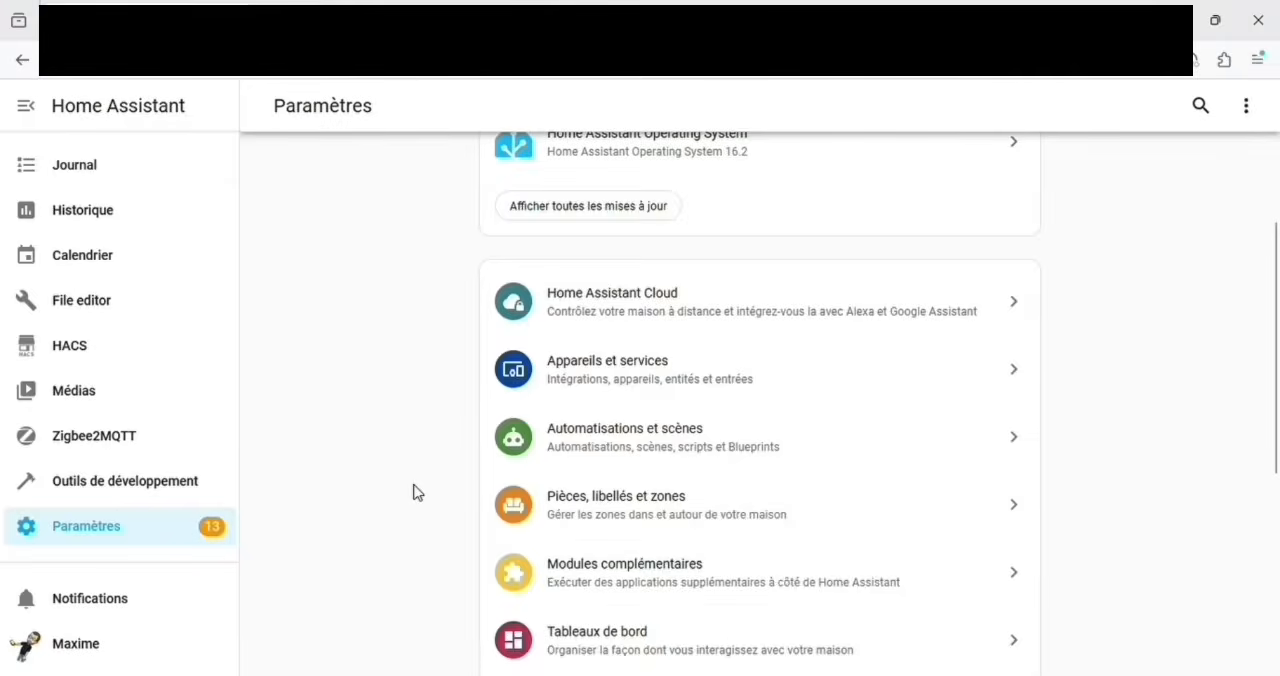
Step: Review the MQTT server and login fields, serial port, adapter and network settings in the Zigbee2MQTT add-on's configuration
click(663, 580)
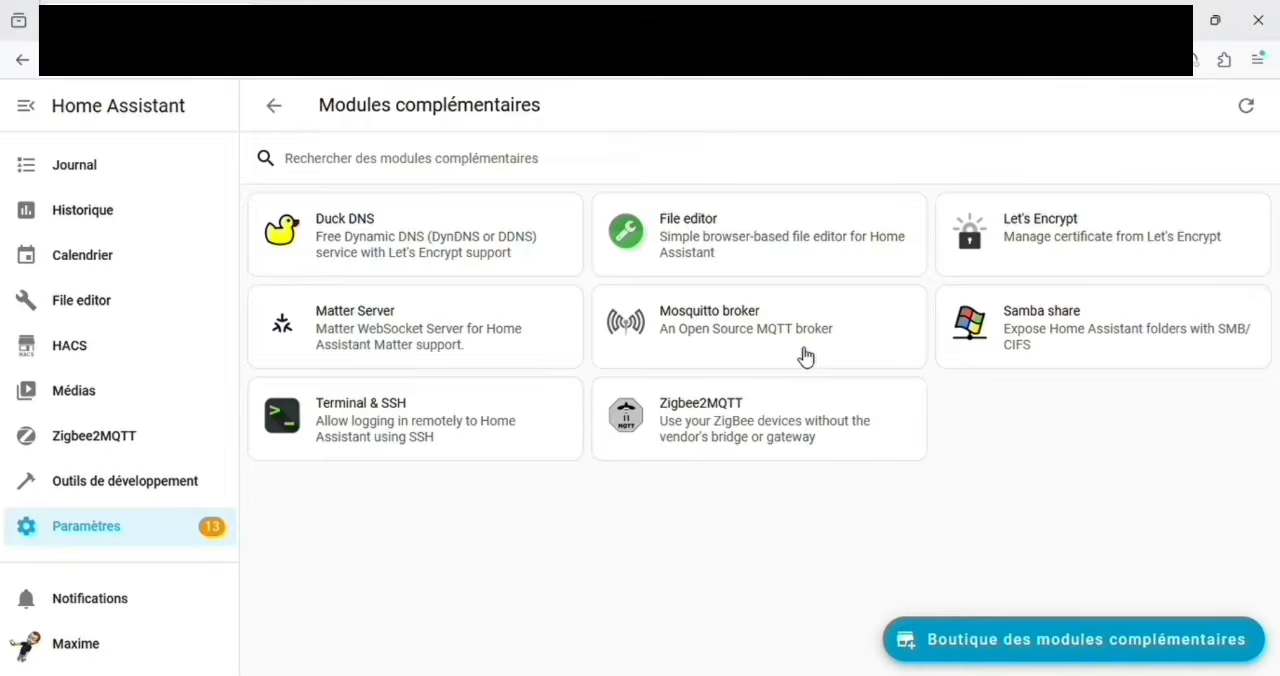
click(772, 409)
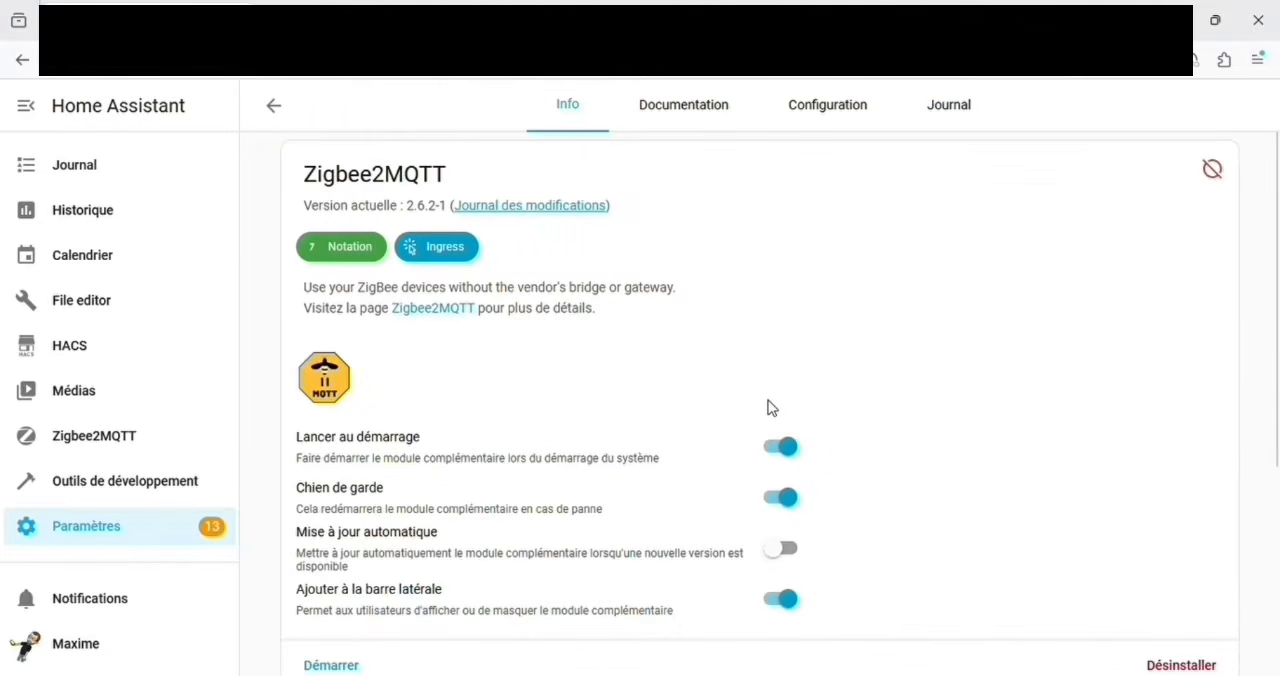
scroll(772, 409, down, 1)
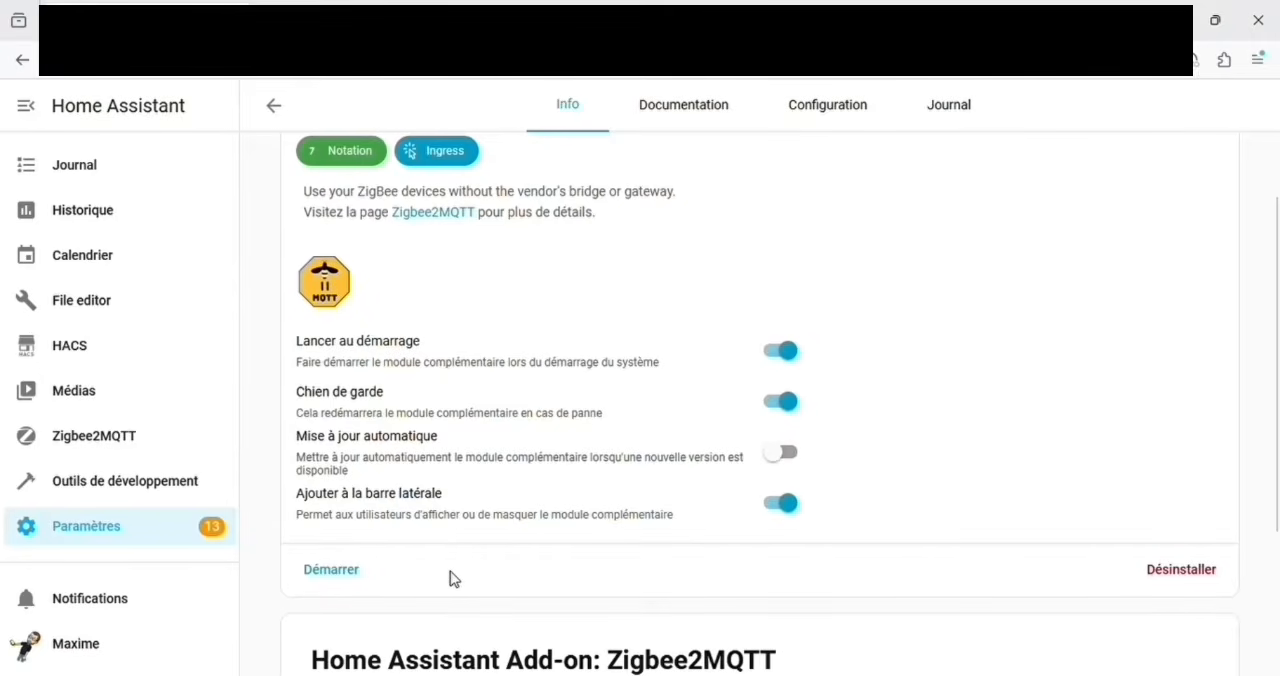
scroll(449, 578, up, 1)
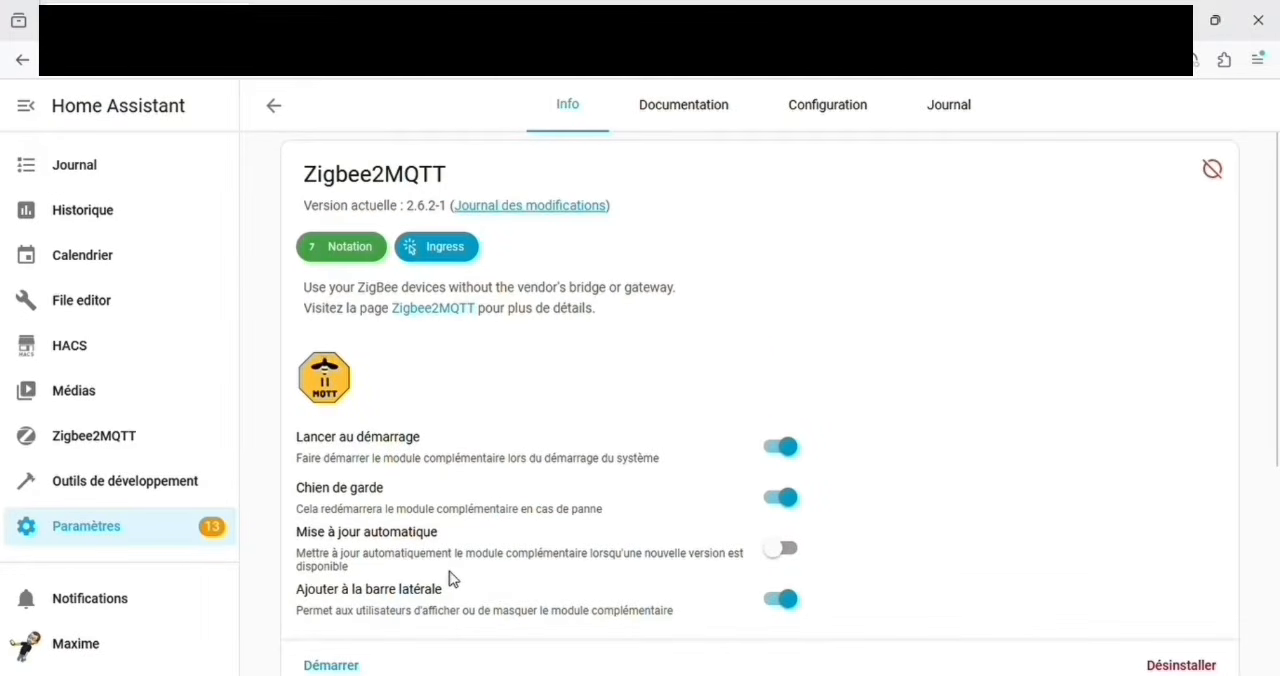
scroll(449, 578, down, 1)
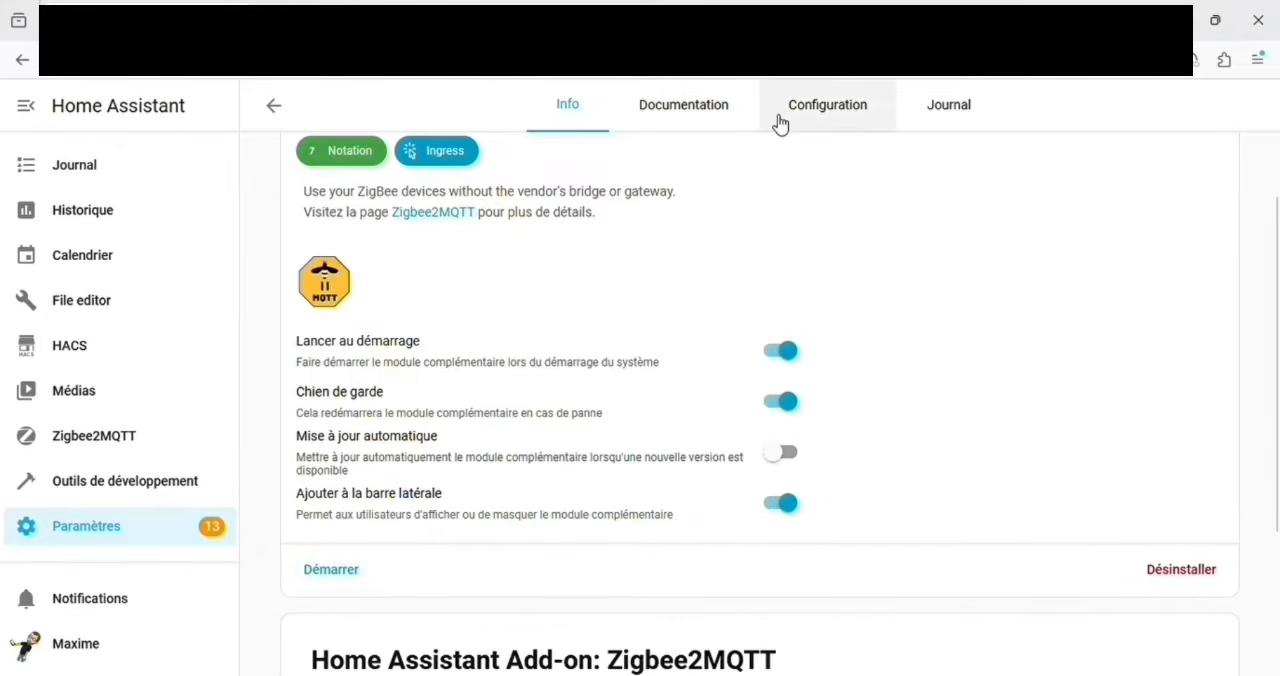
click(846, 112)
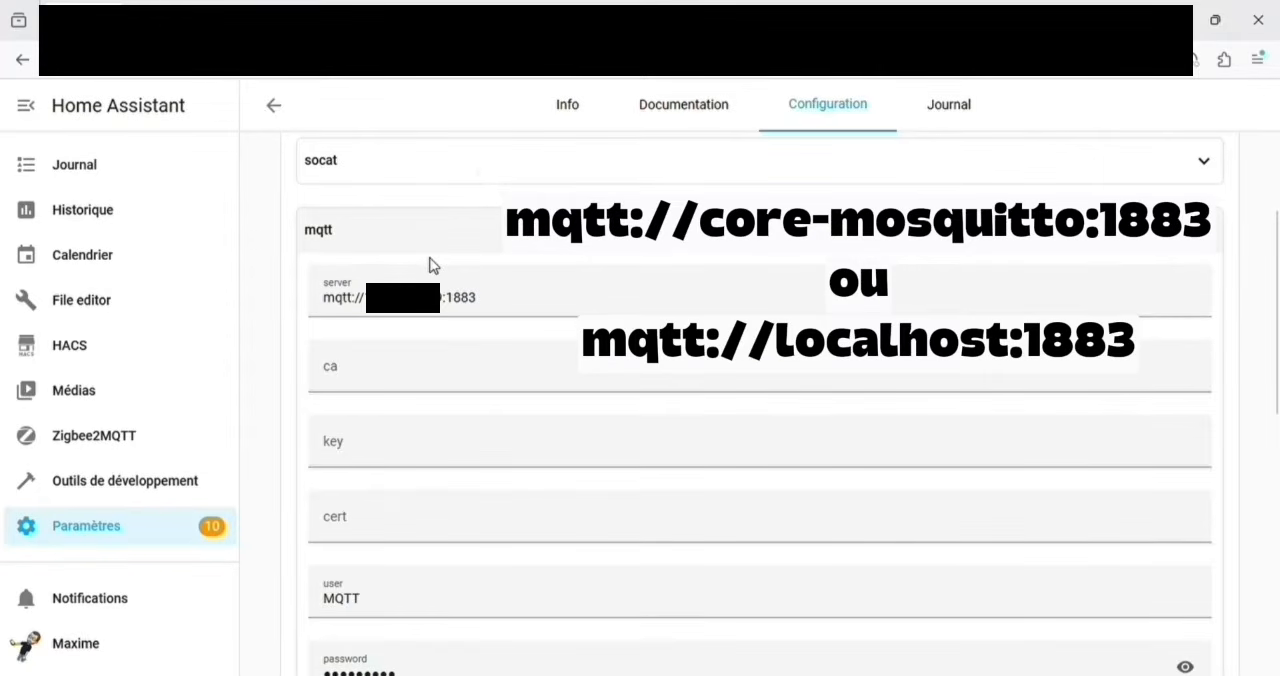
scroll(531, 460, down, 4)
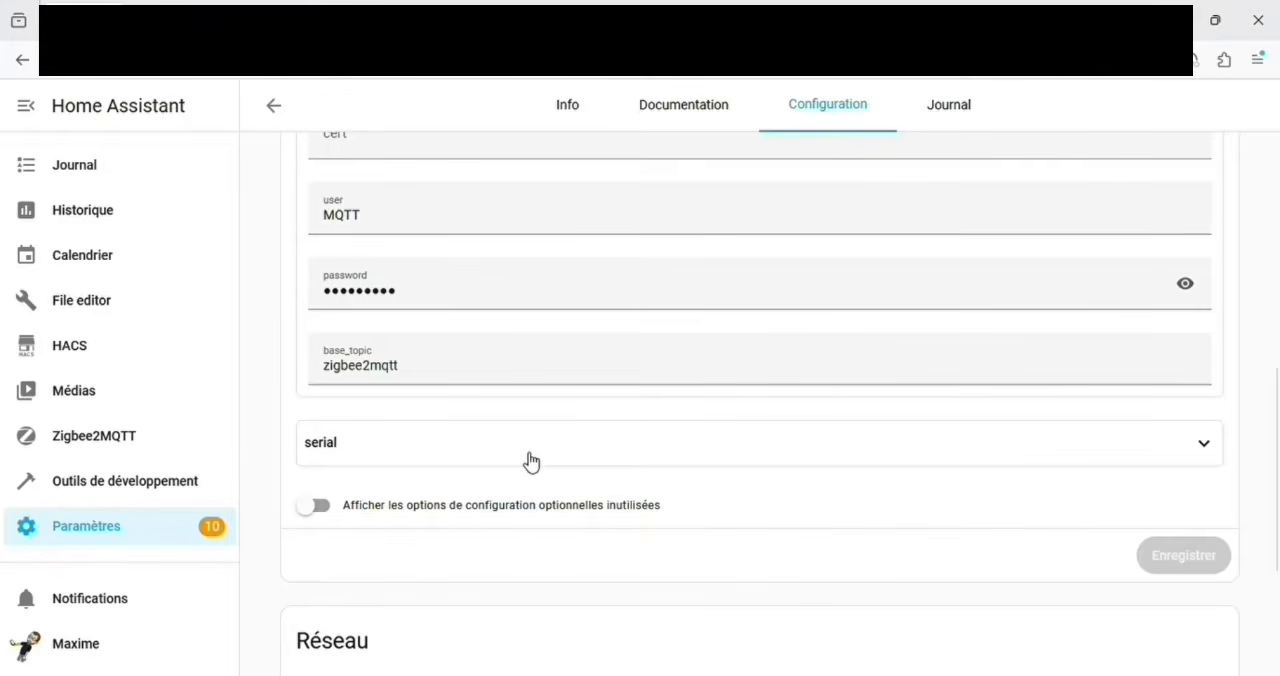
click(530, 460)
scroll(357, 449, down, 1)
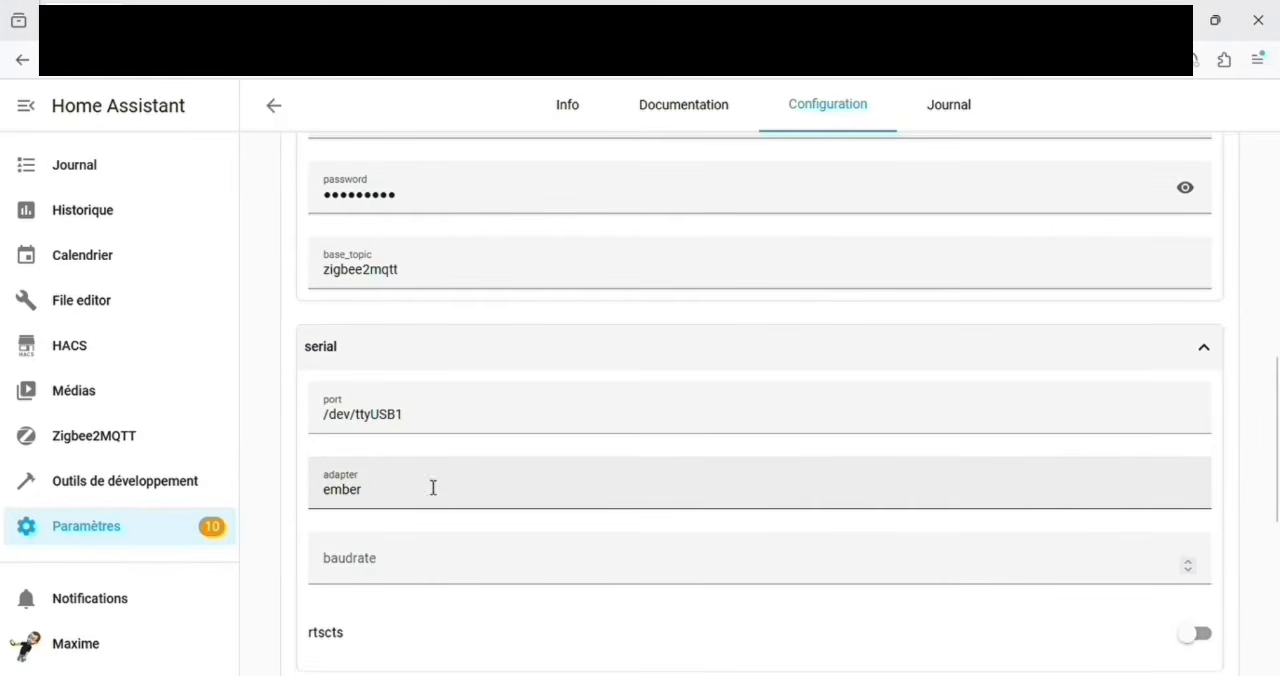
scroll(446, 474, down, 3)
scroll(574, 474, down, 1)
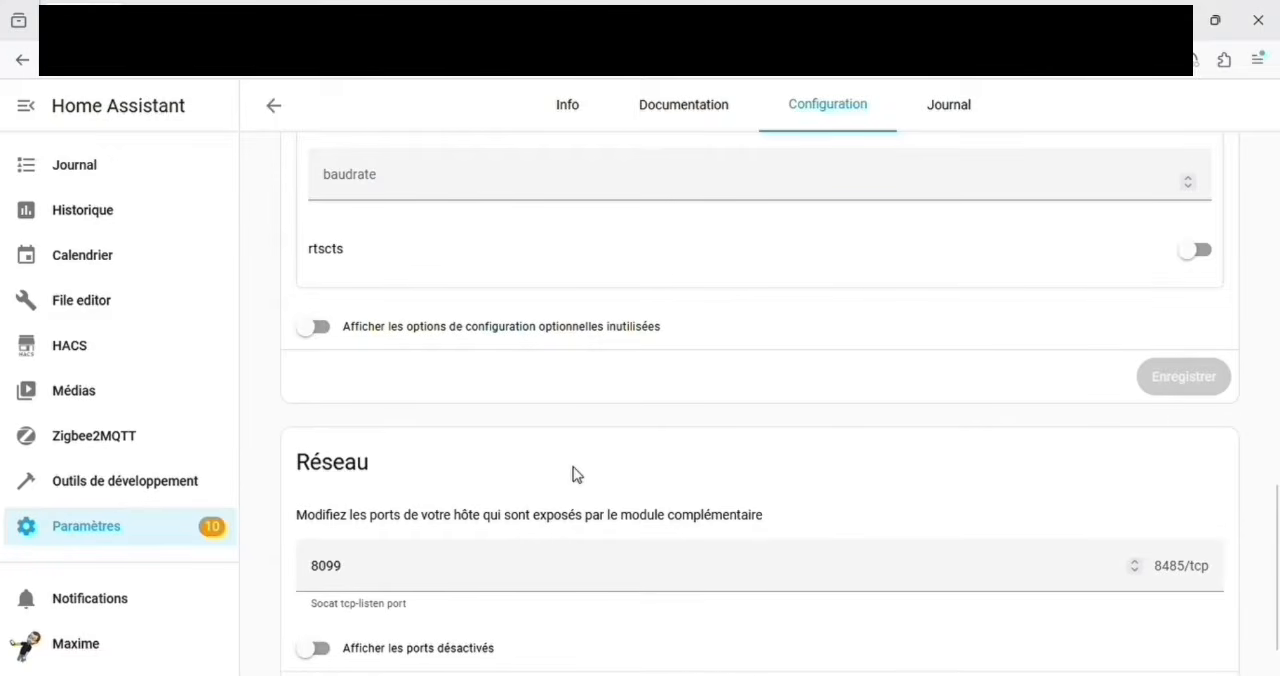
Step: Open the Mosquitto broker add-on's information page to check its startup and watchdog options
click(151, 520)
scroll(669, 530, down, 2)
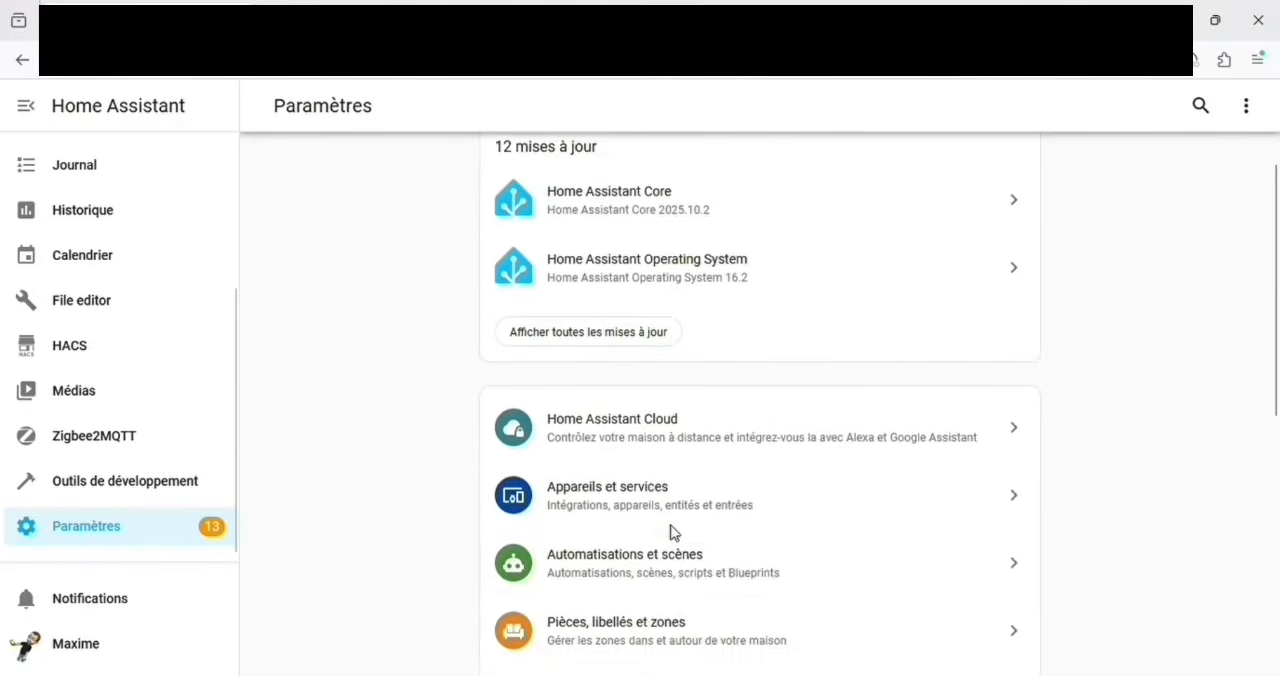
scroll(689, 585, down, 2)
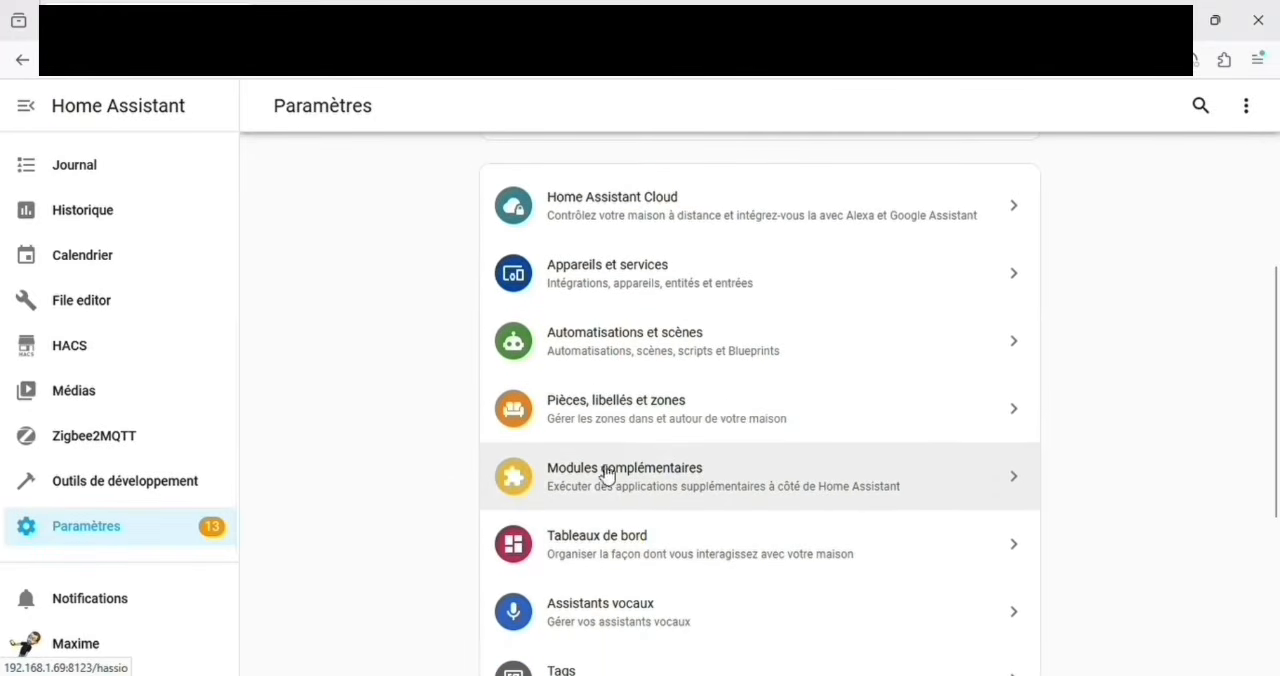
click(634, 489)
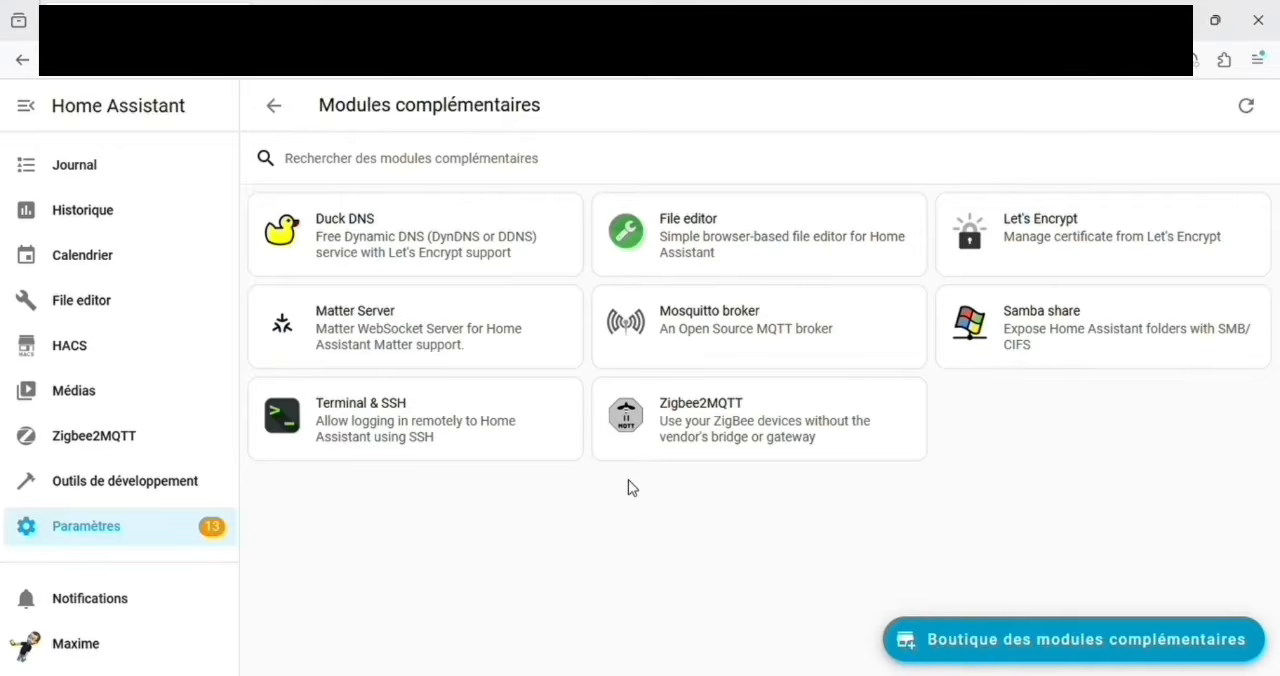
click(747, 336)
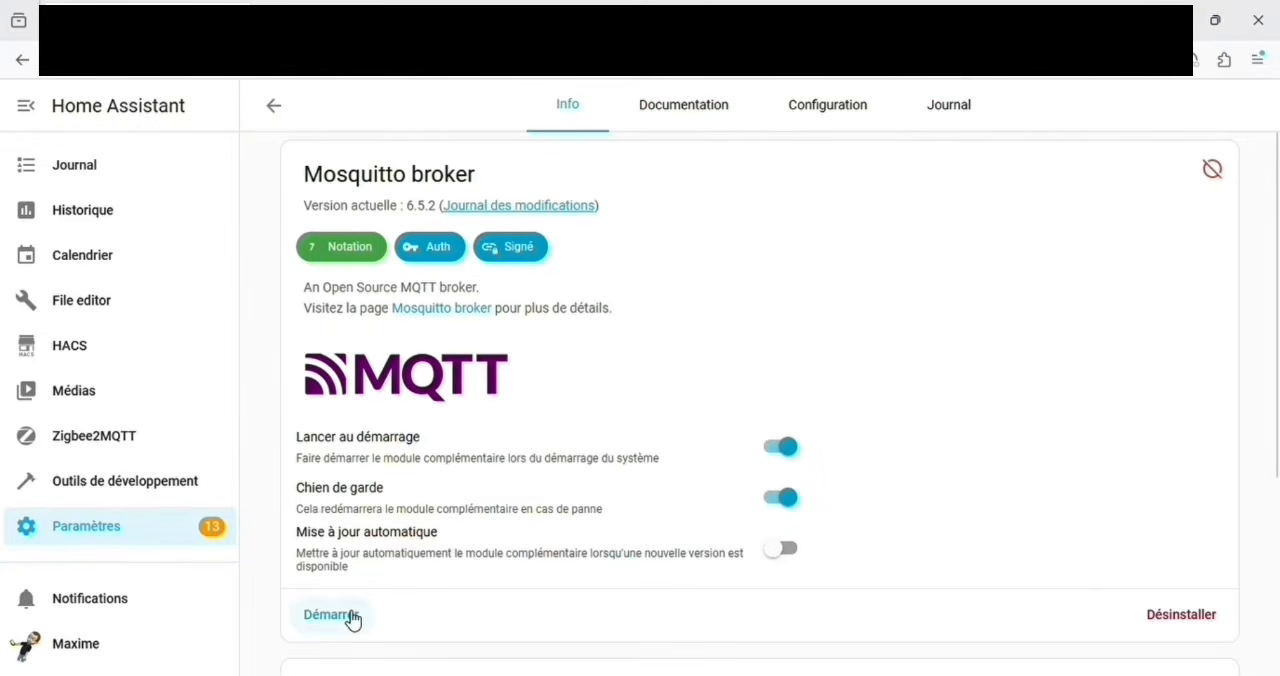
Step: Return to the installed add-ons and start the Zigbee2MQTT add-on
click(114, 533)
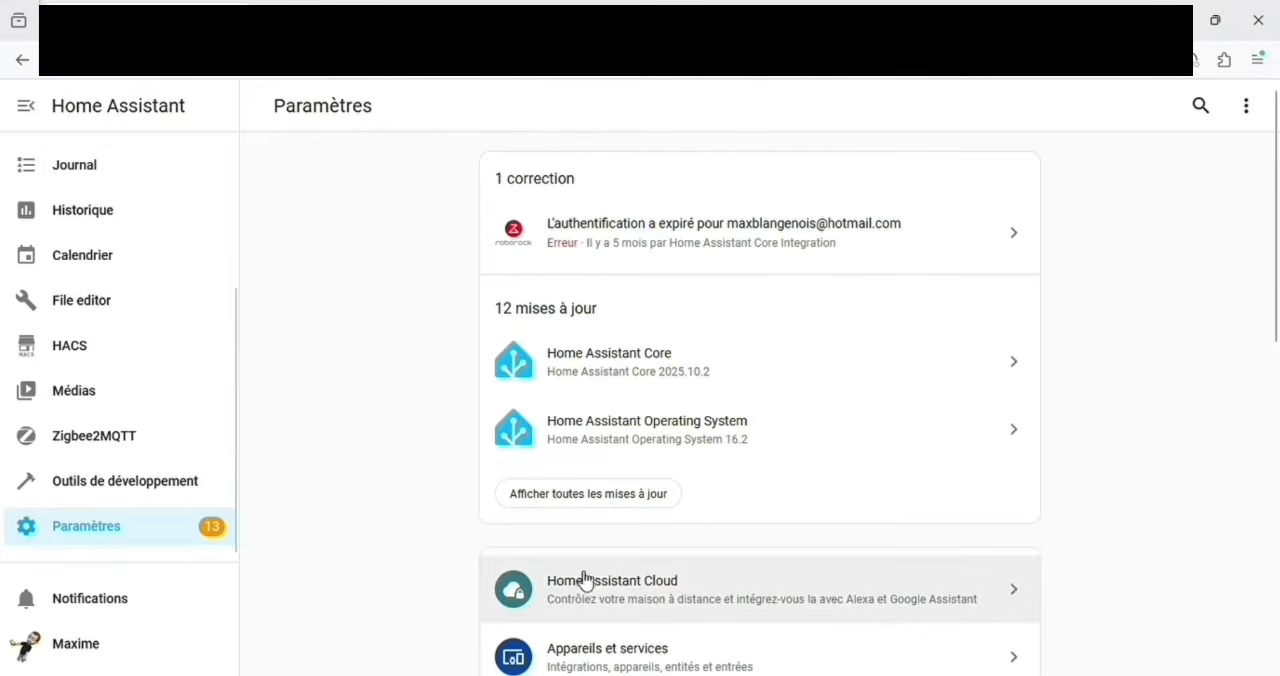
scroll(600, 575, down, 2)
click(661, 663)
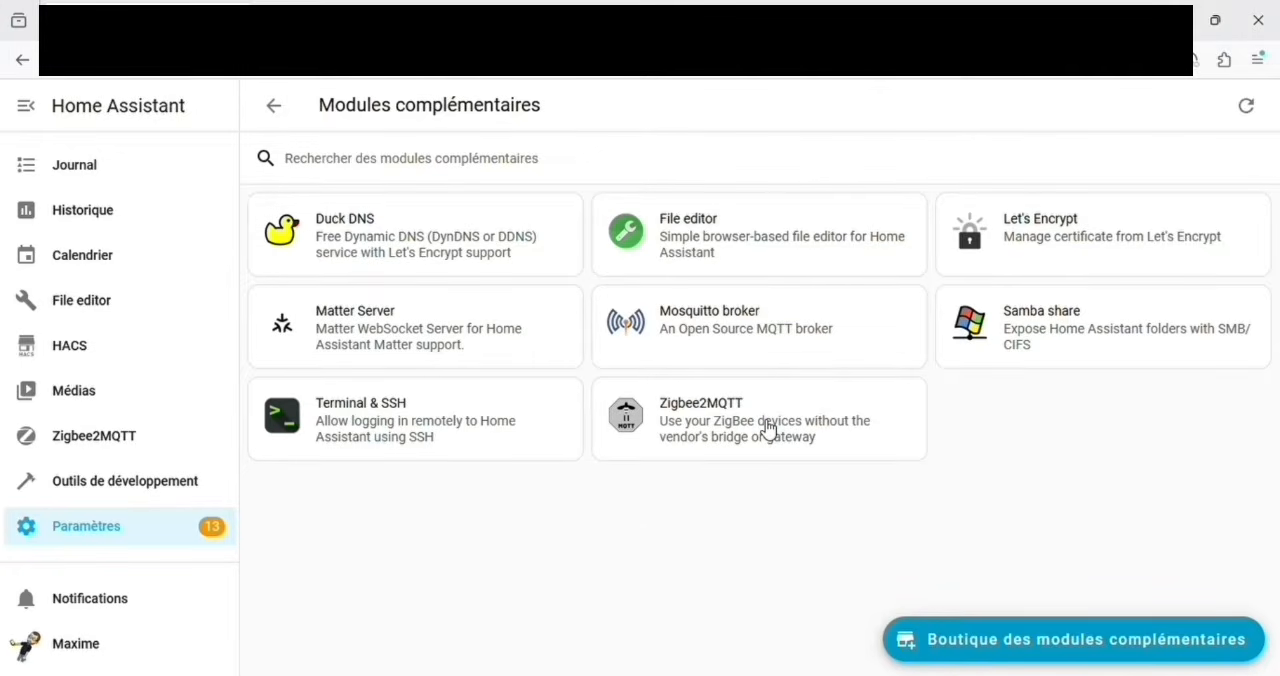
click(731, 432)
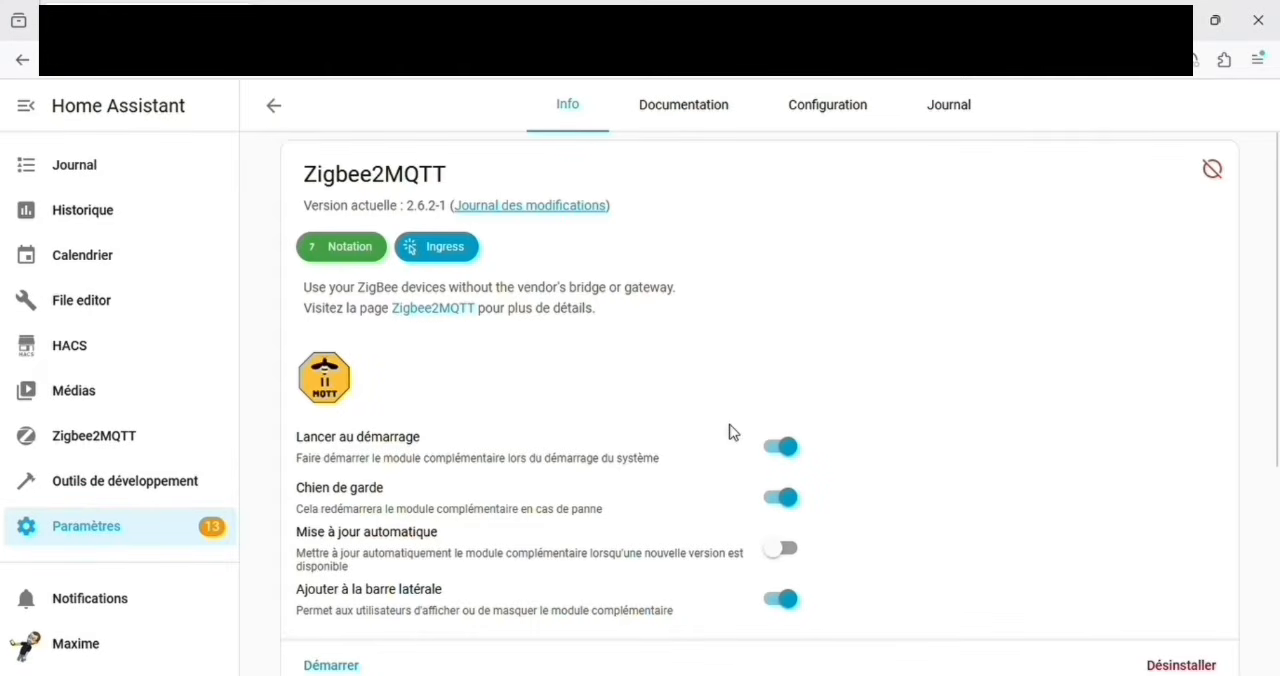
scroll(731, 432, down, 2)
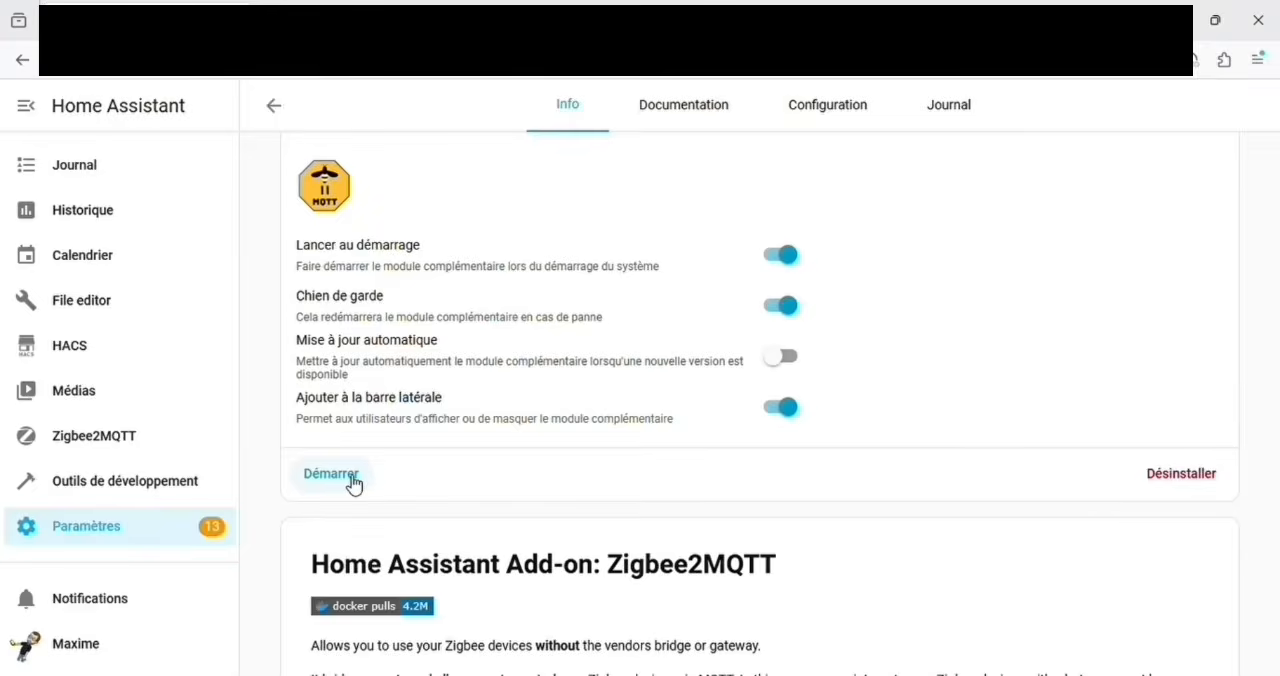
click(352, 484)
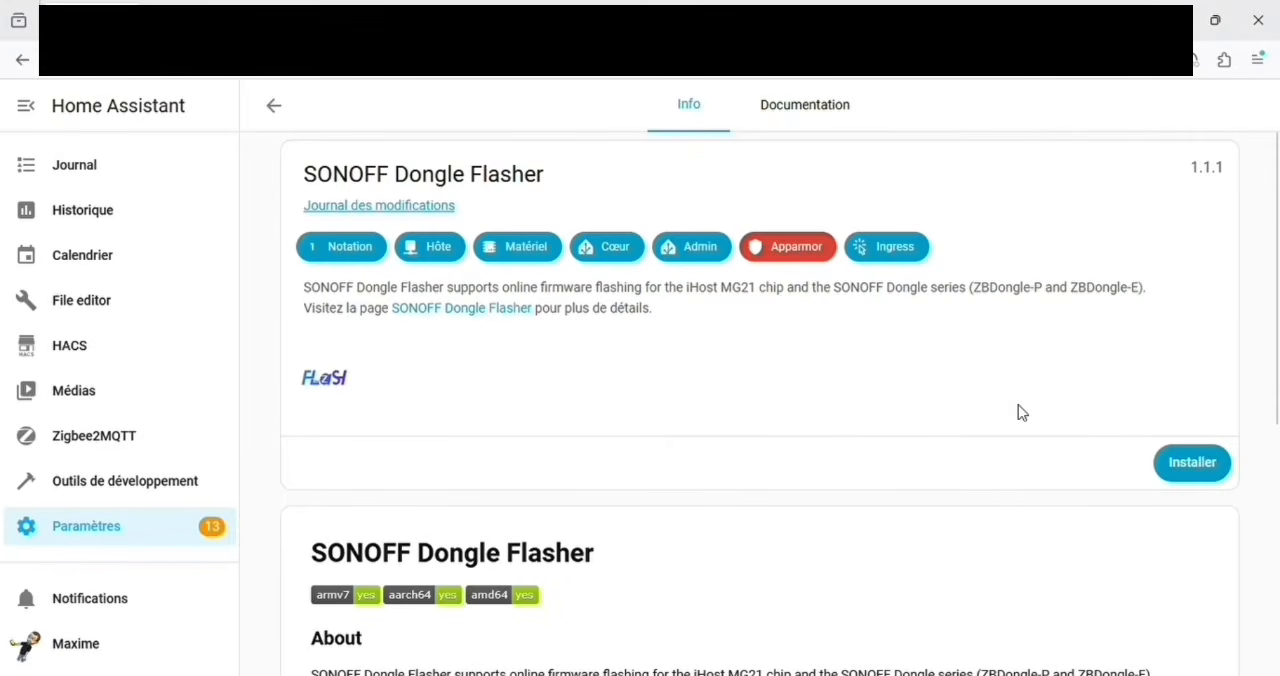
Step: Install the SONOFF Dongle Flasher add-on and start it
click(1190, 475)
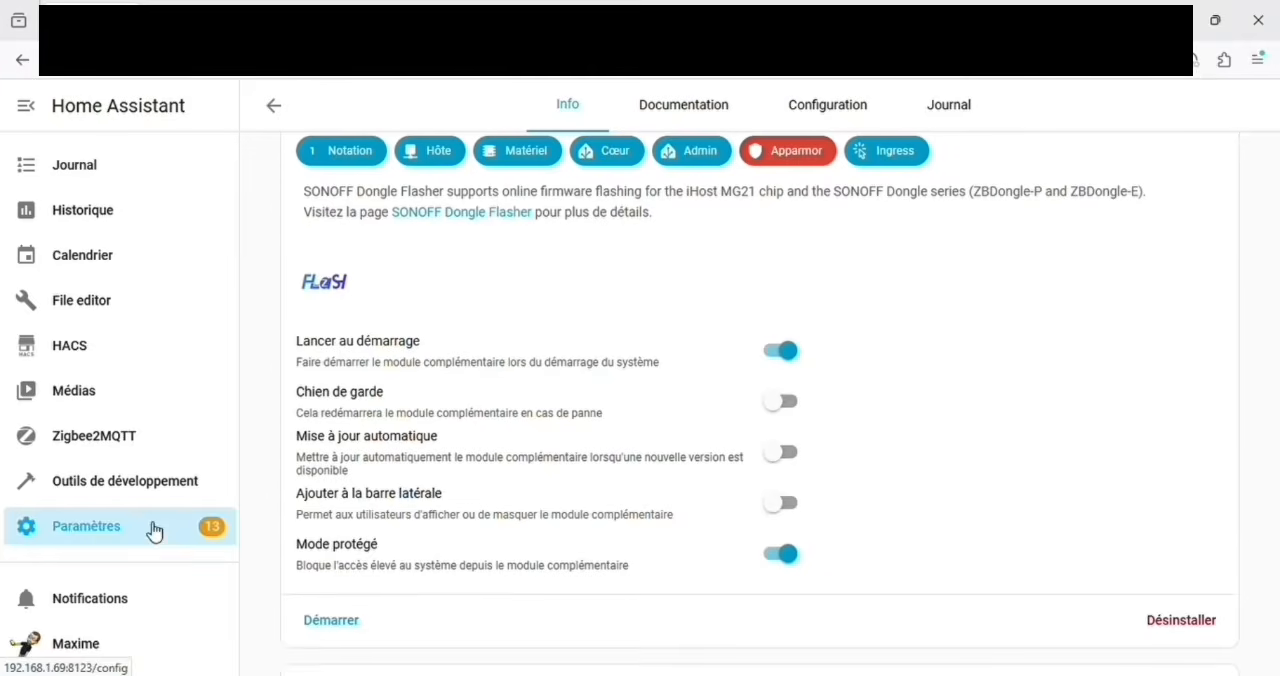
click(331, 621)
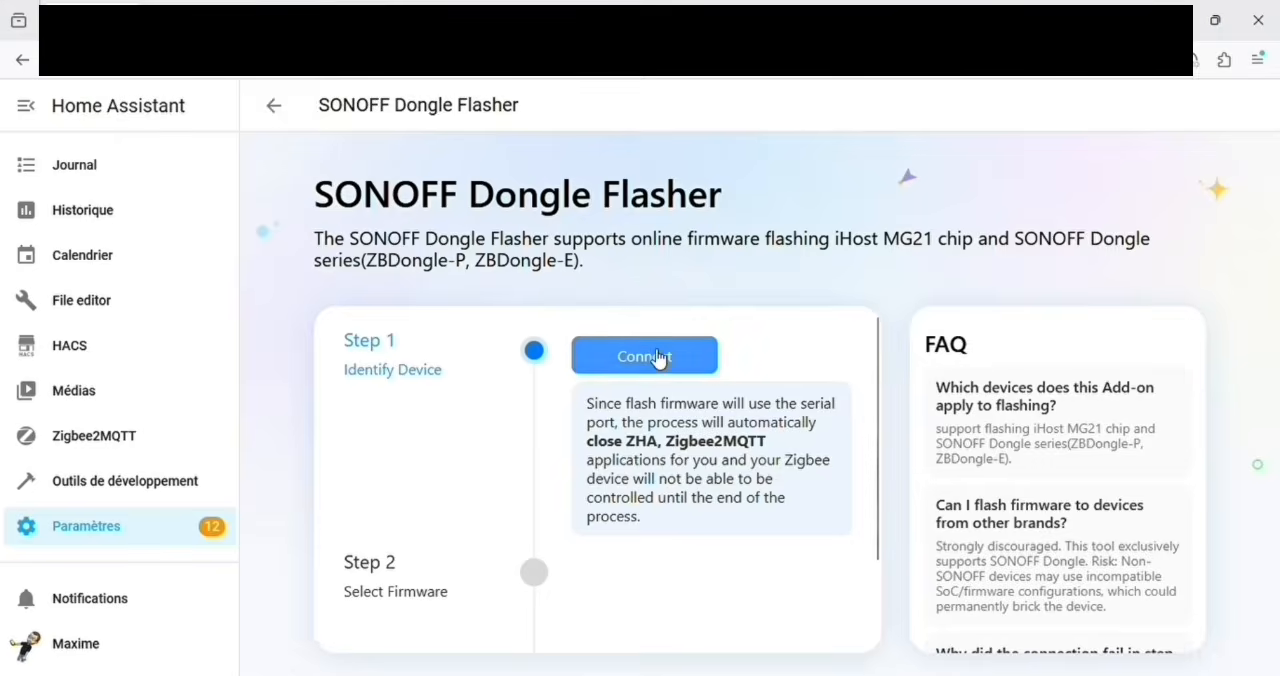
Step: Connect the ZBDongle-E in the flasher by adding it manually with serial port path /dev/ttyUSB1 and baud 115200
click(657, 358)
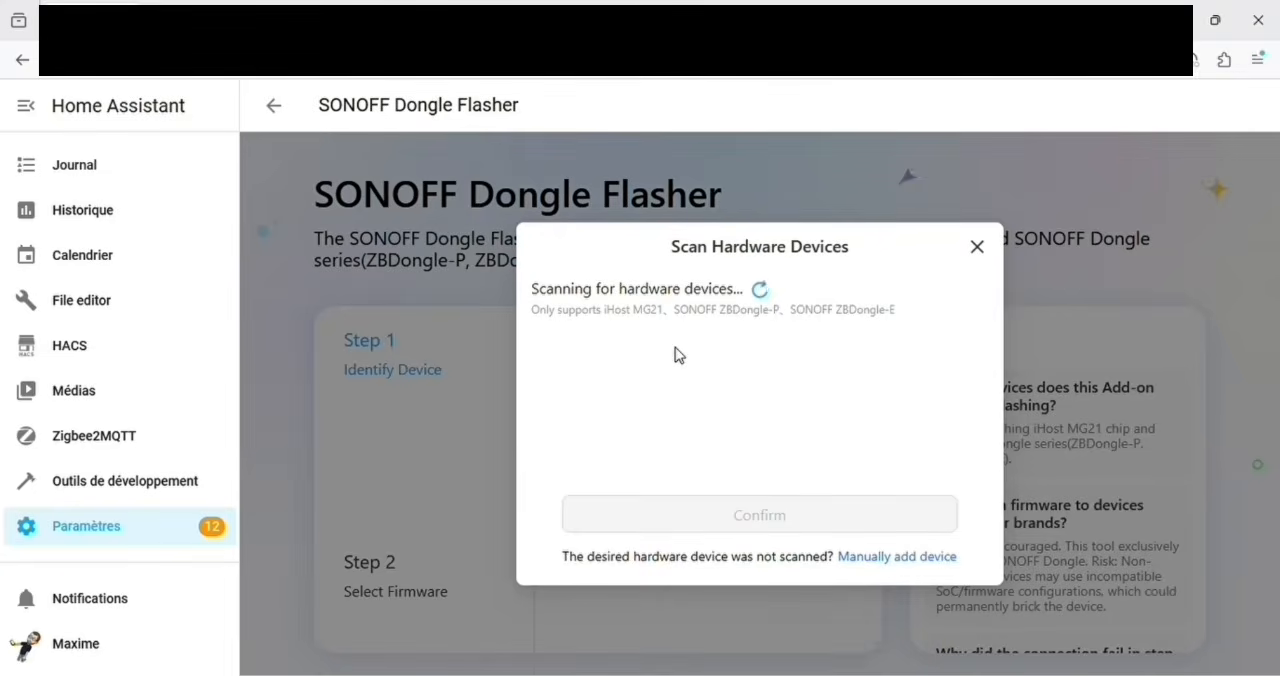
click(771, 588)
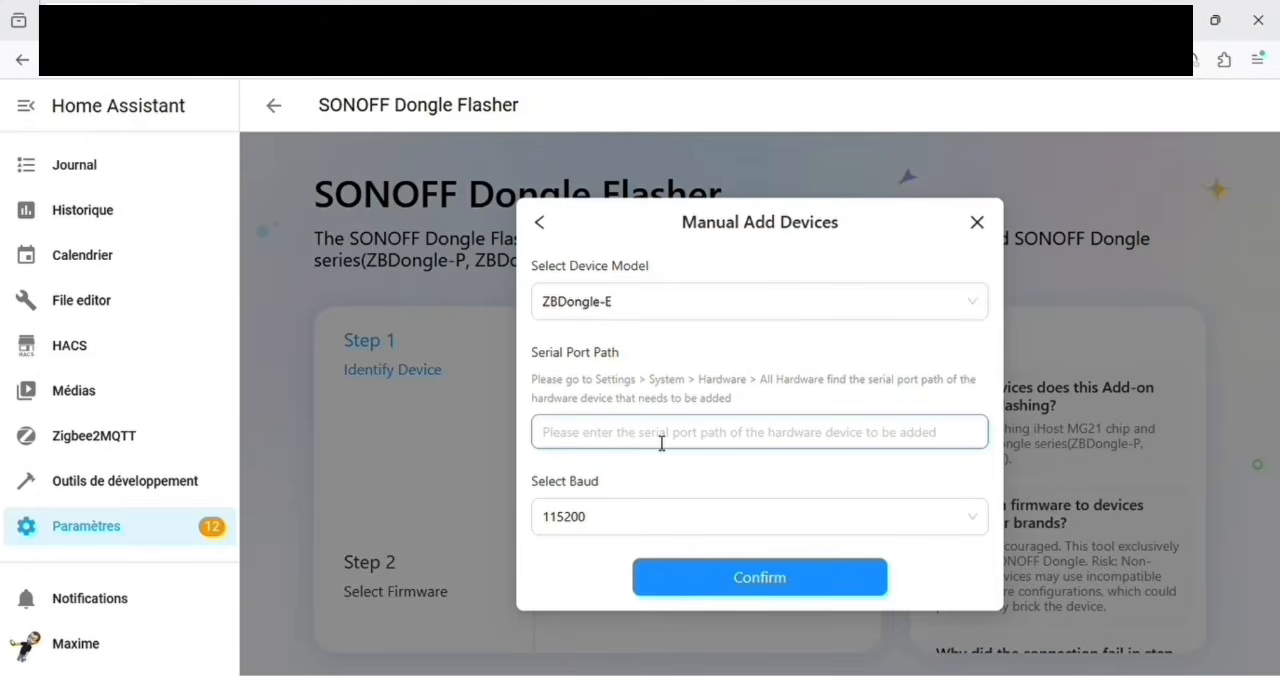
key(ctrl+v)
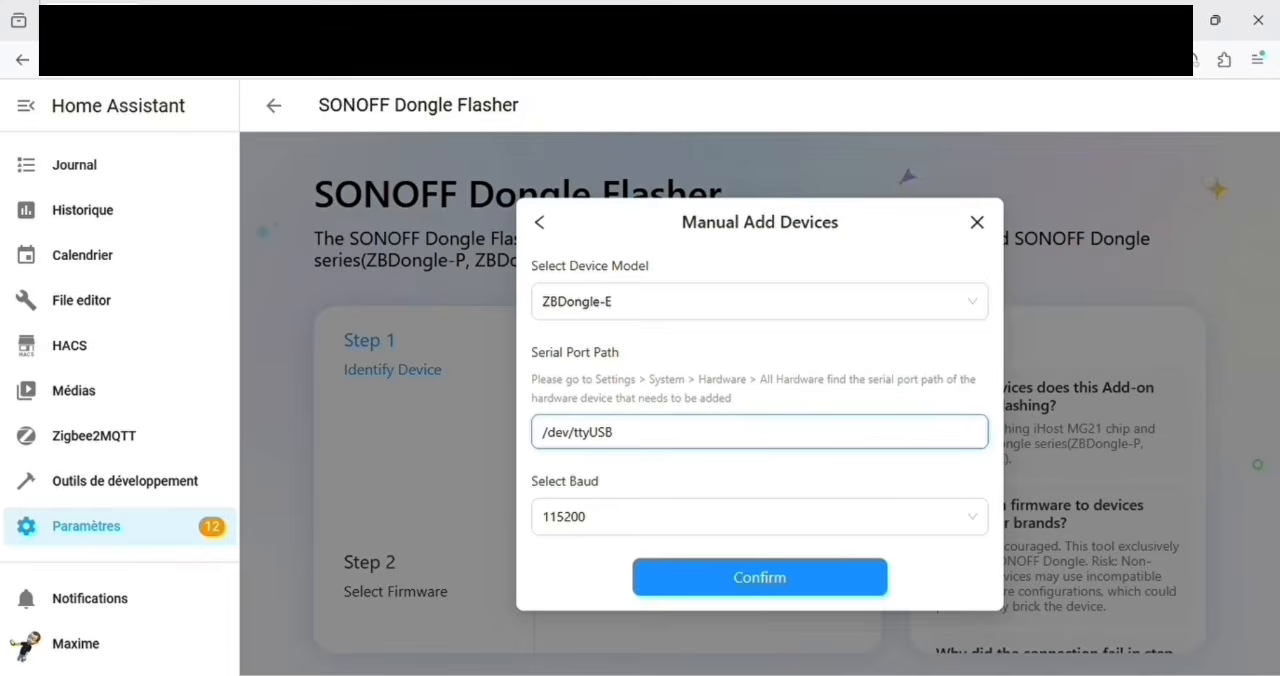
text(1)
click(678, 576)
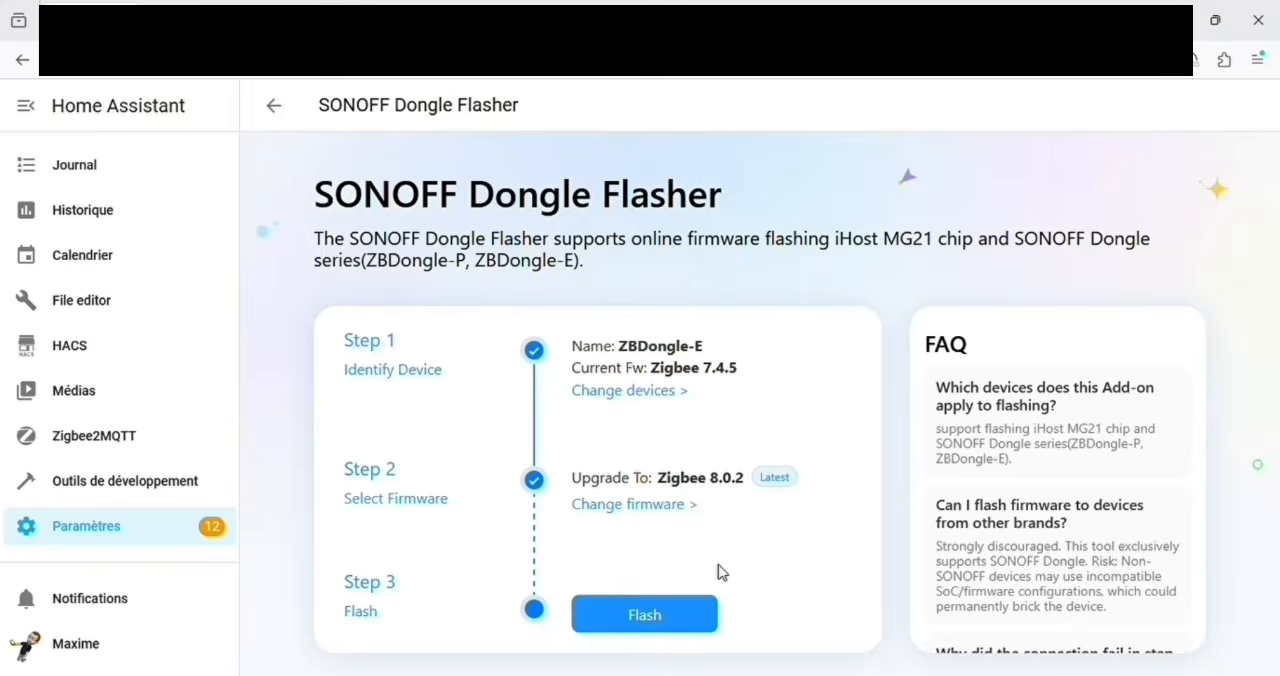
Step: Browse the versions offered for the Zigbee, OpenThread, MultiPAN and Zigbee Router firmware of the dongle
click(681, 514)
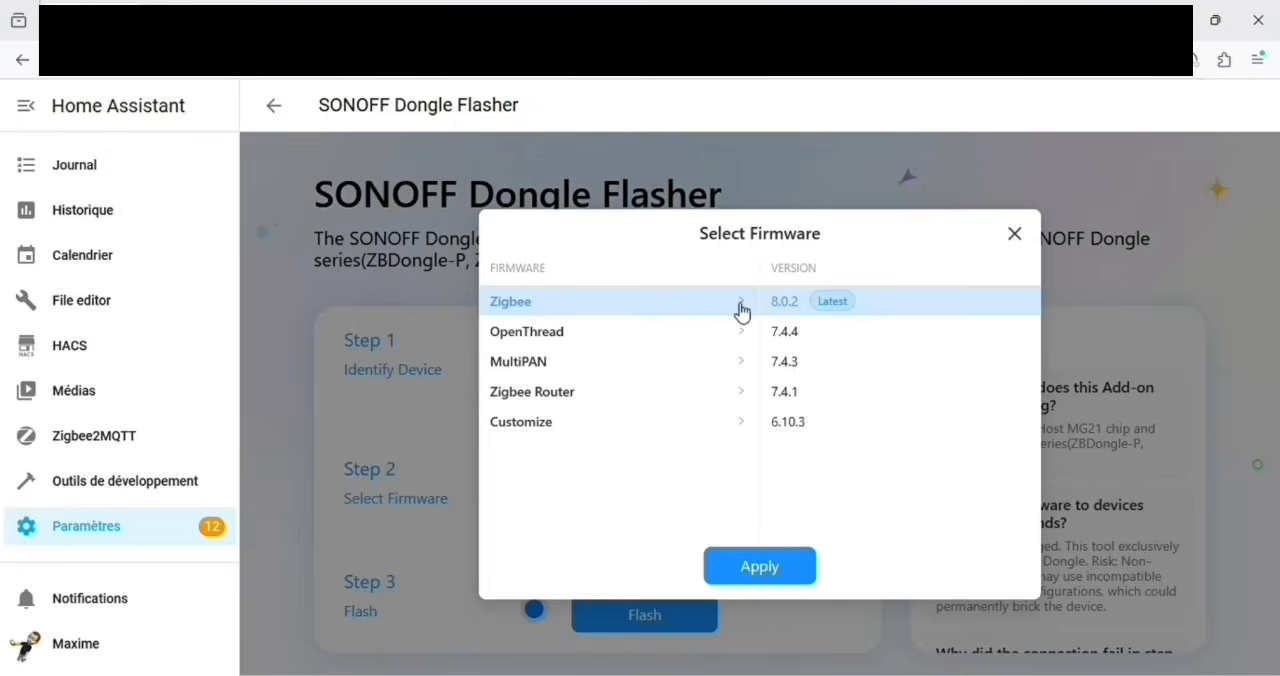
click(744, 338)
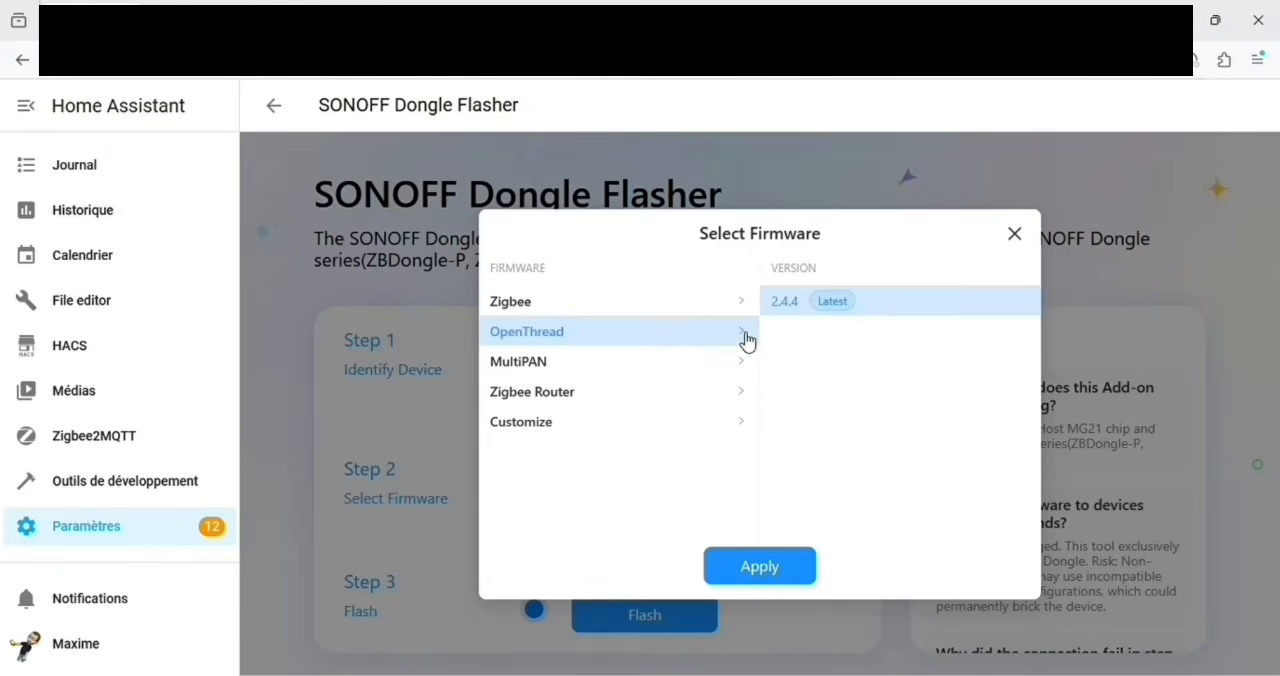
click(749, 302)
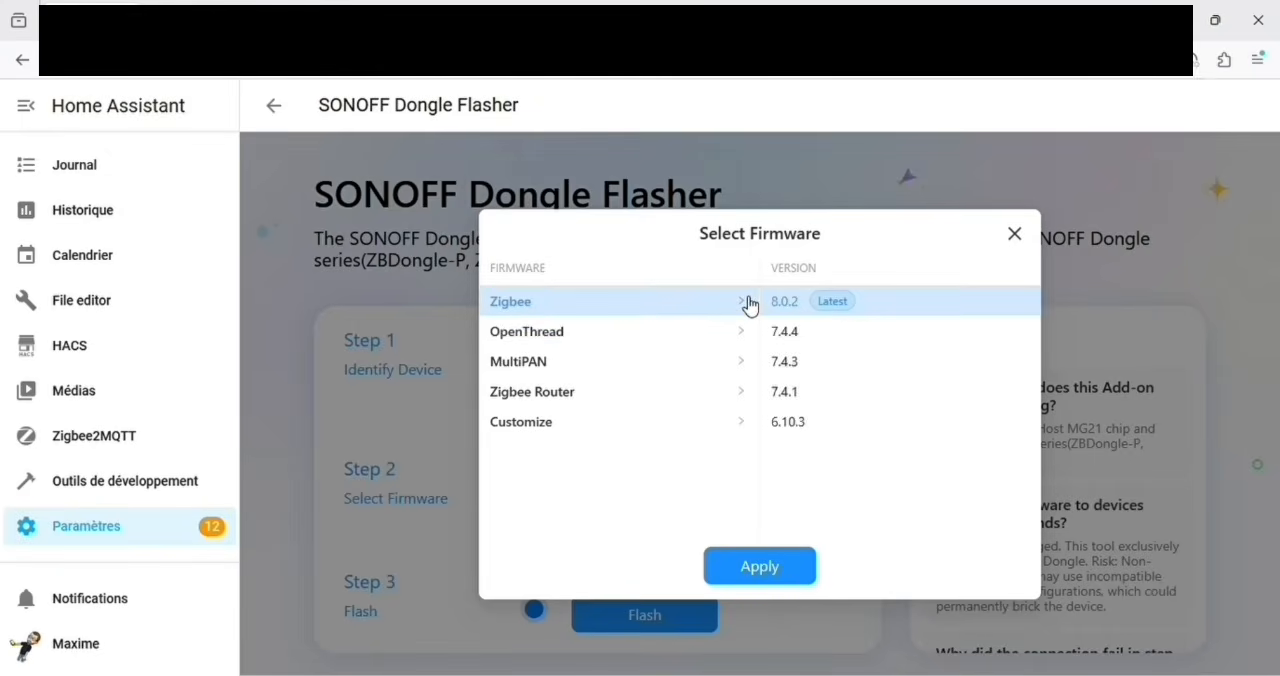
click(744, 338)
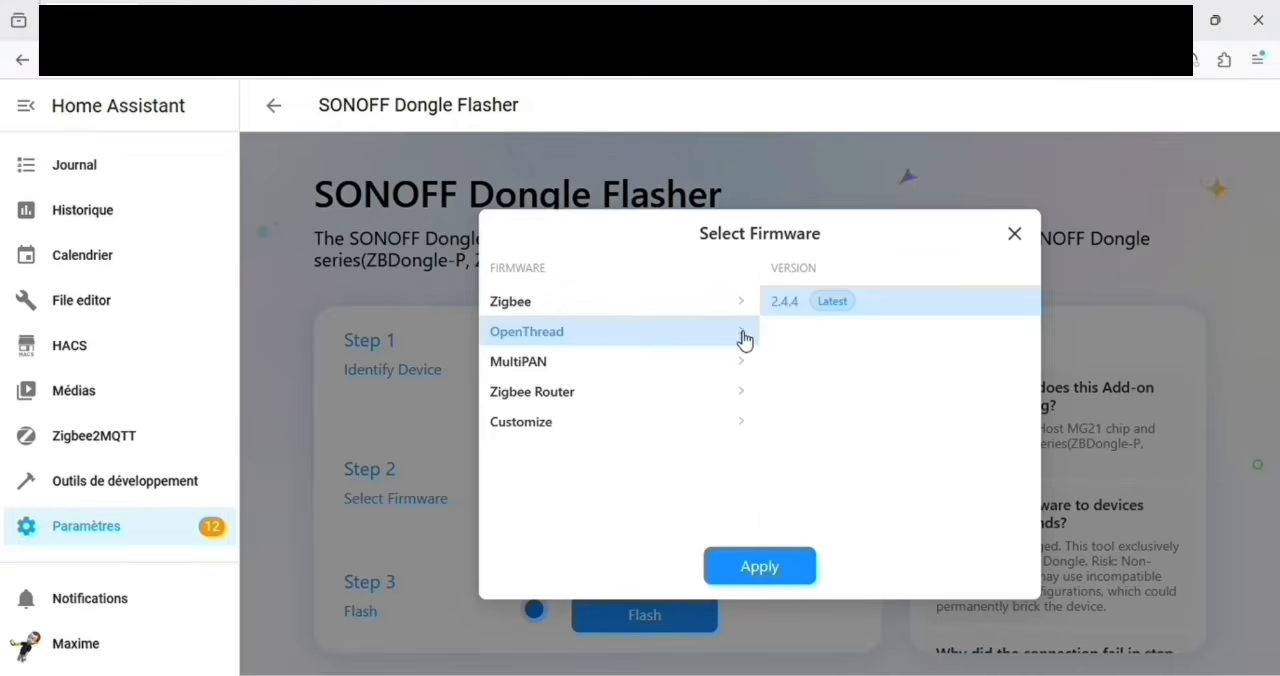
click(744, 370)
click(749, 400)
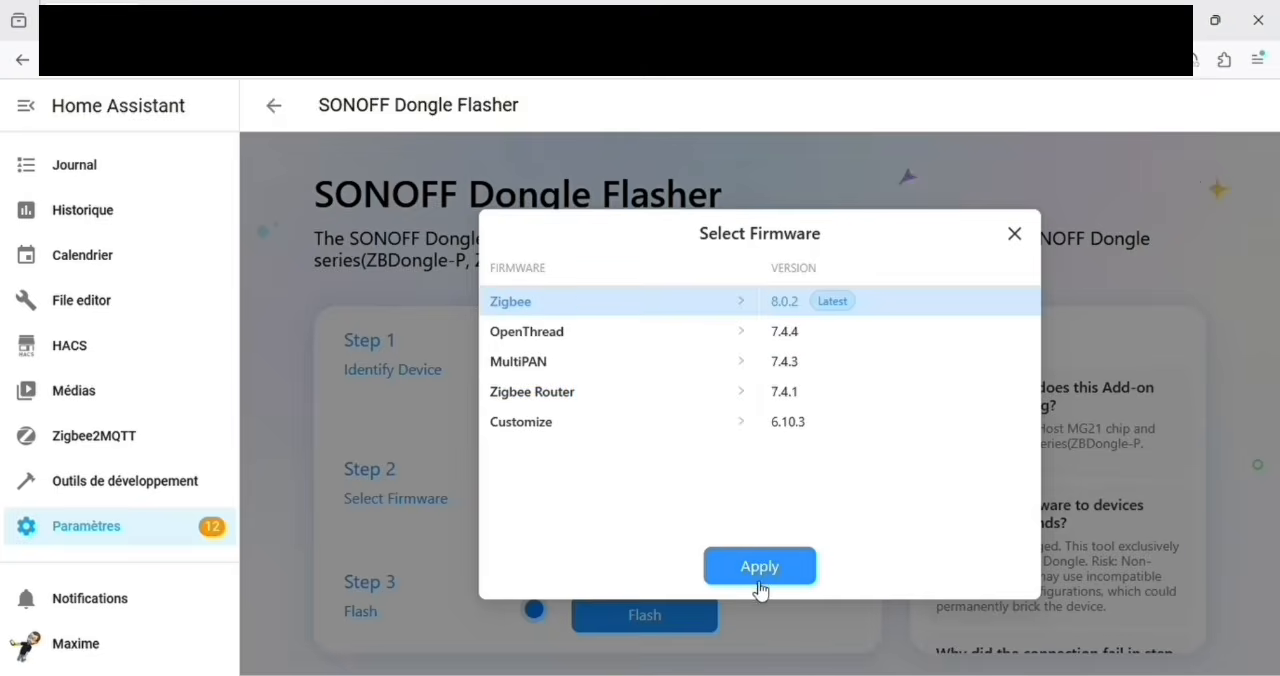
Step: Choose the Zigbee 8.0.2 firmware for the ZBDongle-E and flash it to the dongle
click(760, 588)
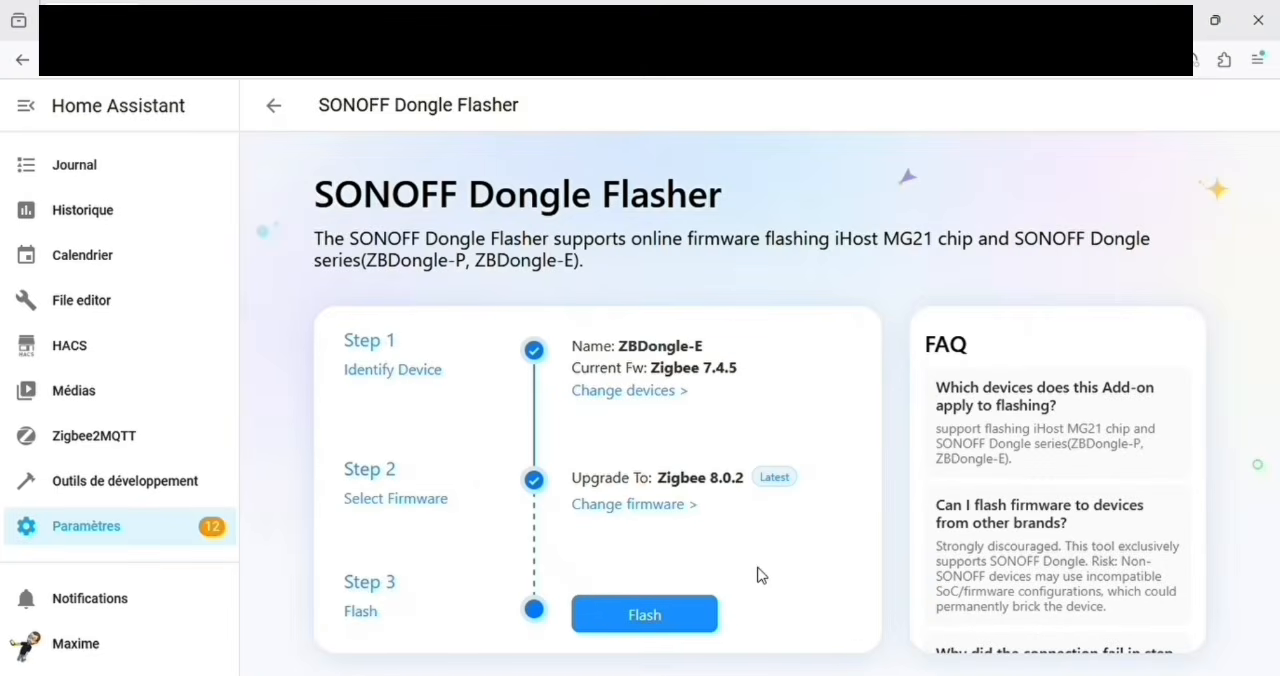
click(676, 613)
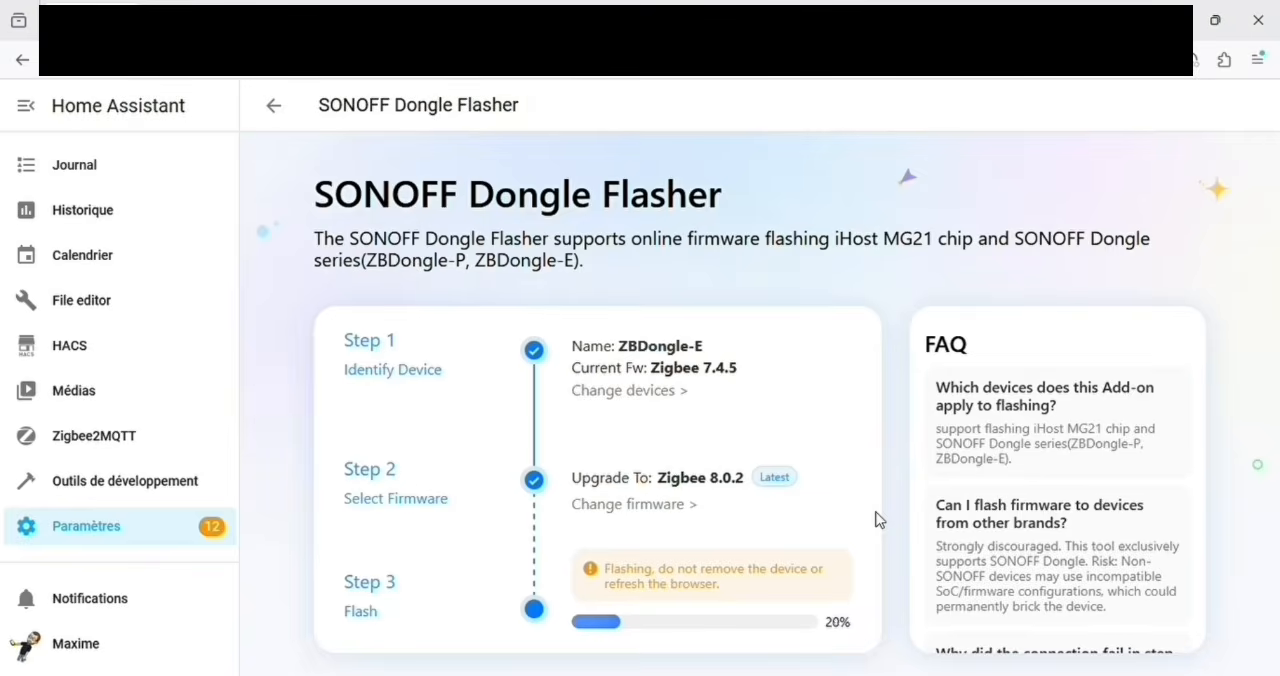
Step: Enable pairing for all devices in Zigbee2MQTT to add the SONOFF S60ZBTPF smart plug, and disable it once the plug has joined
click(158, 440)
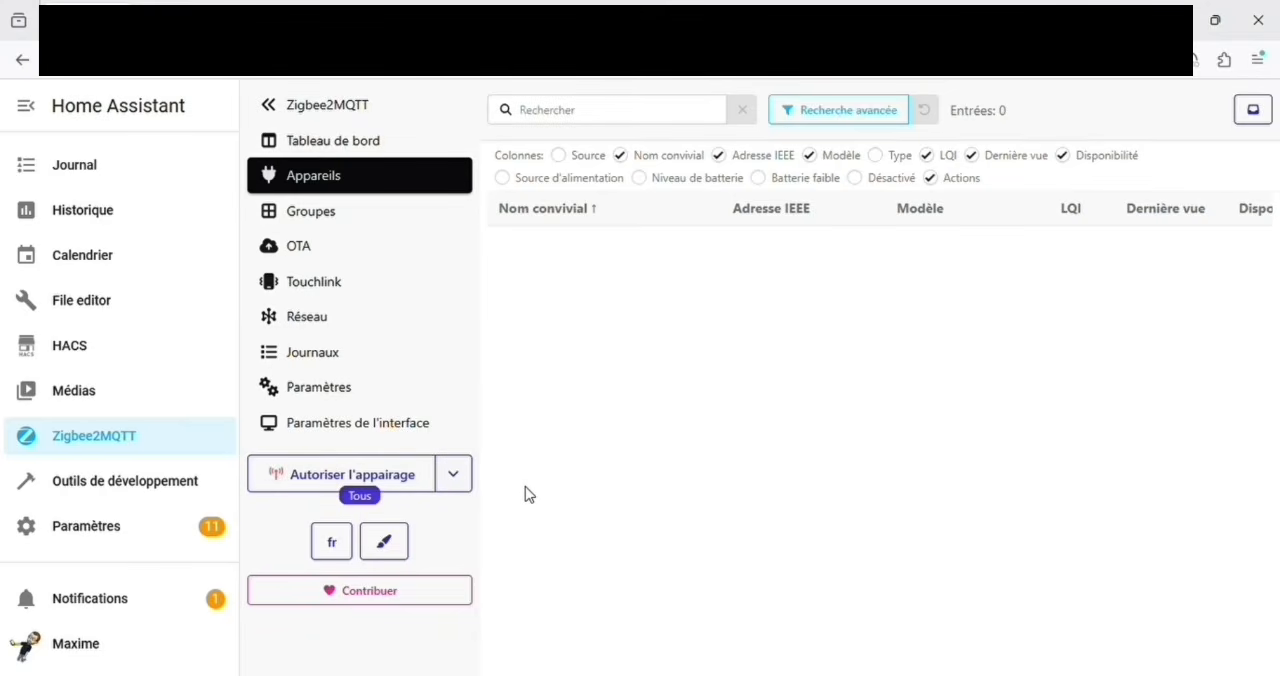
click(391, 486)
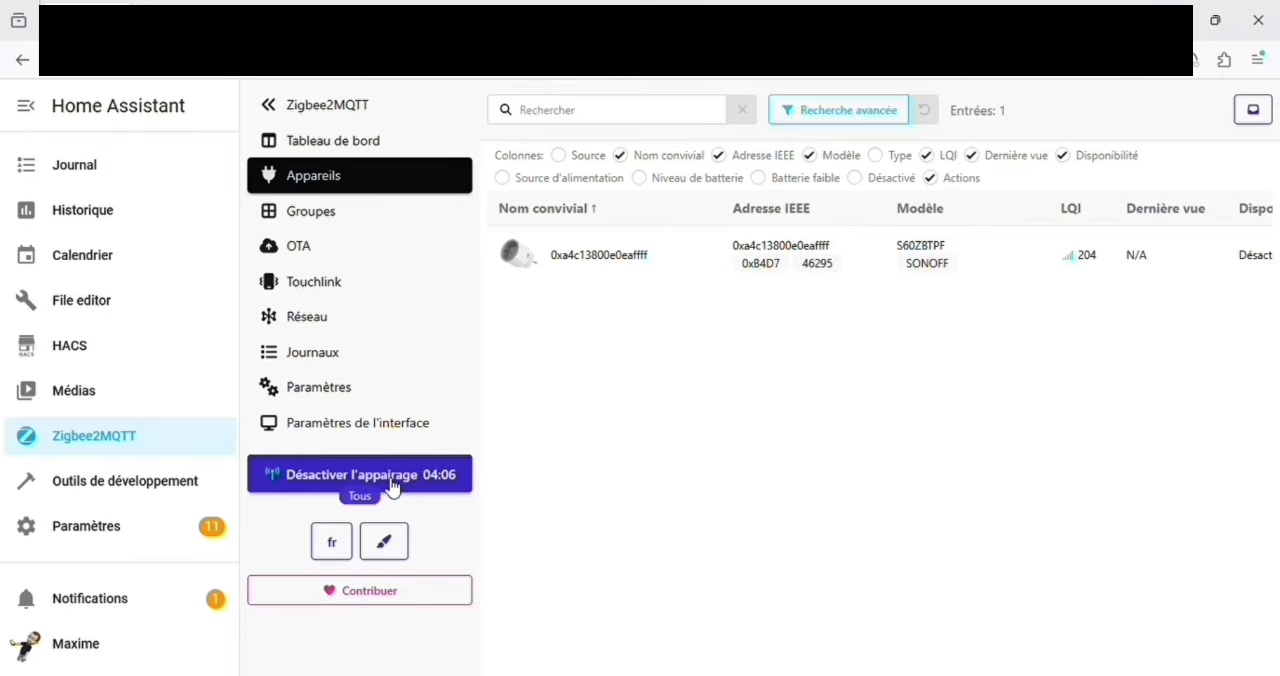
click(390, 476)
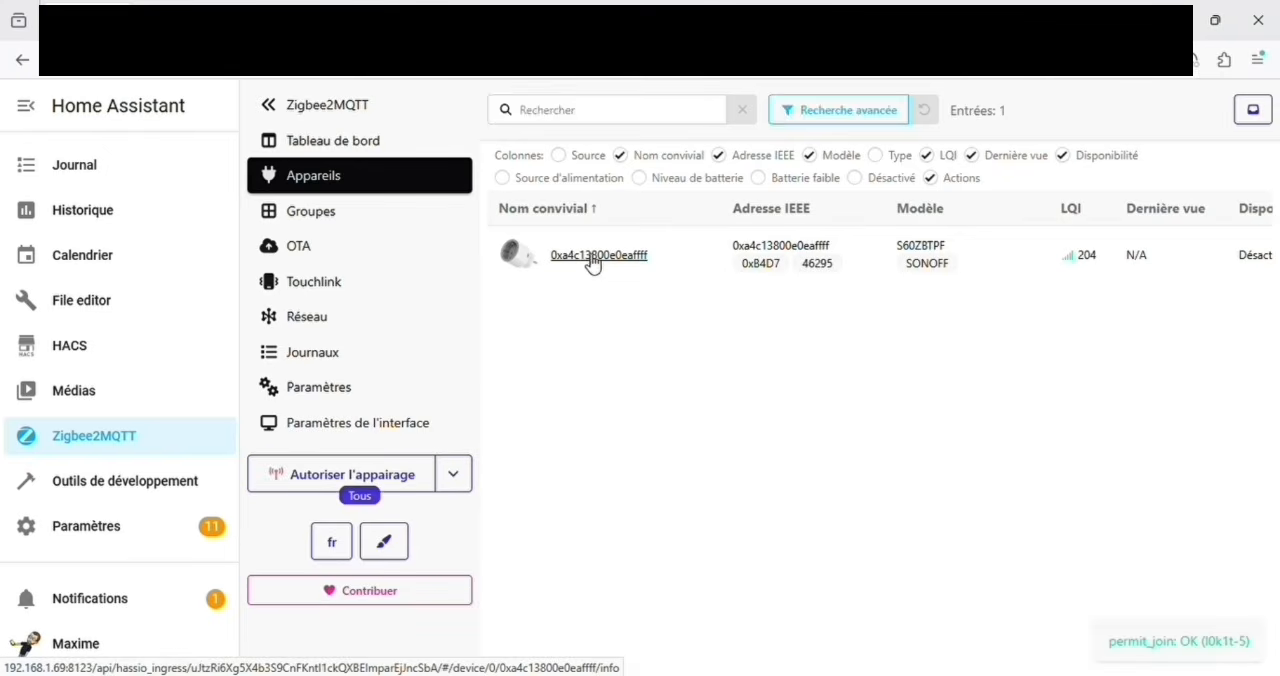
Step: Open the details of the paired S60ZBTPF plug and rename the device as "prise sonoff"
click(593, 258)
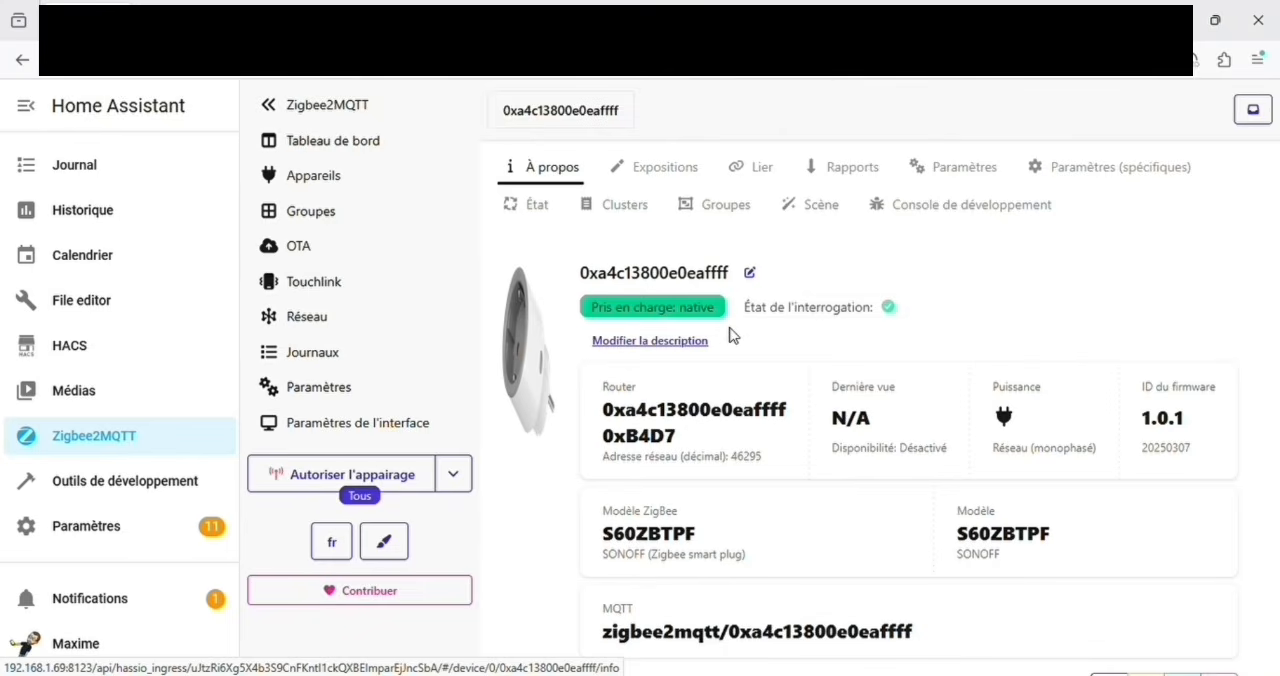
scroll(733, 335, down, 1)
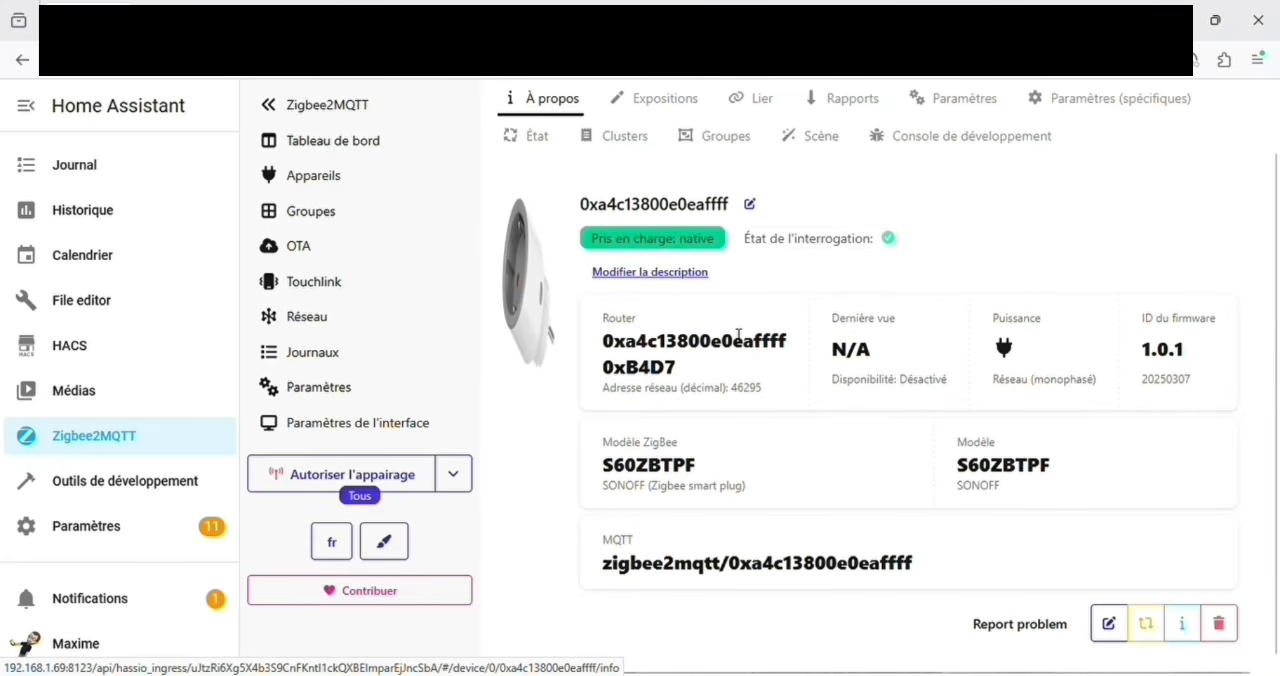
scroll(735, 335, up, 1)
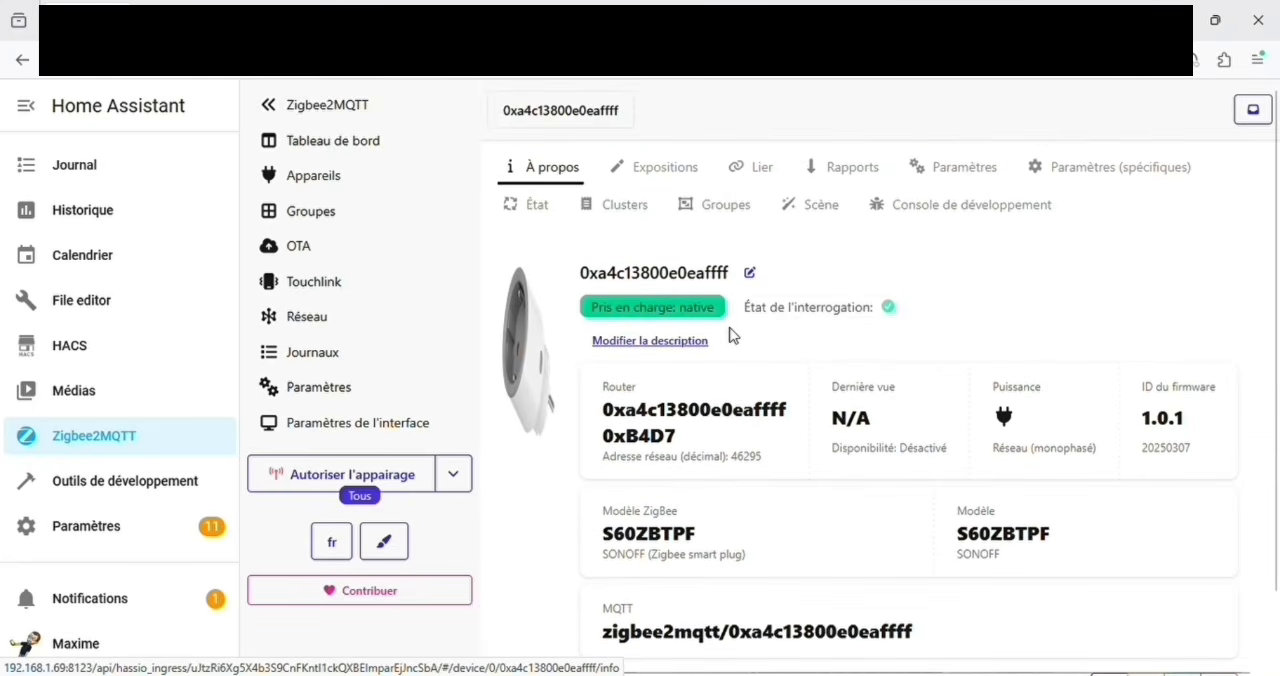
click(750, 274)
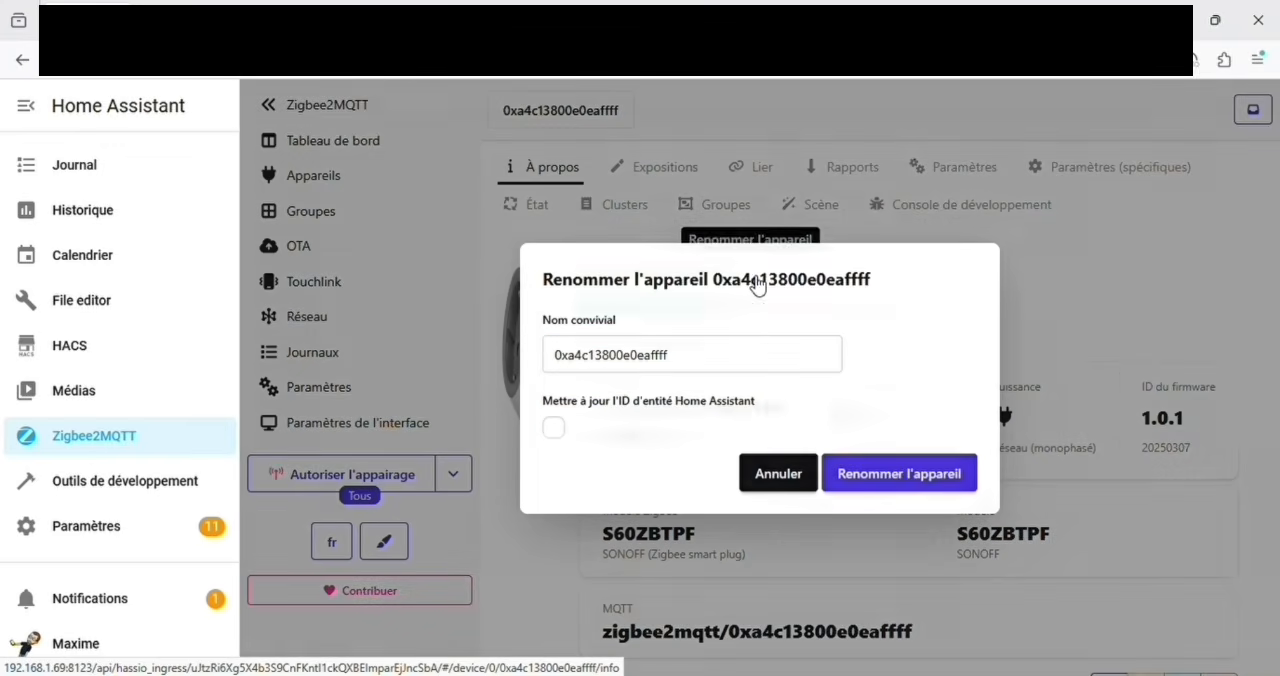
drag(745, 355, 505, 356)
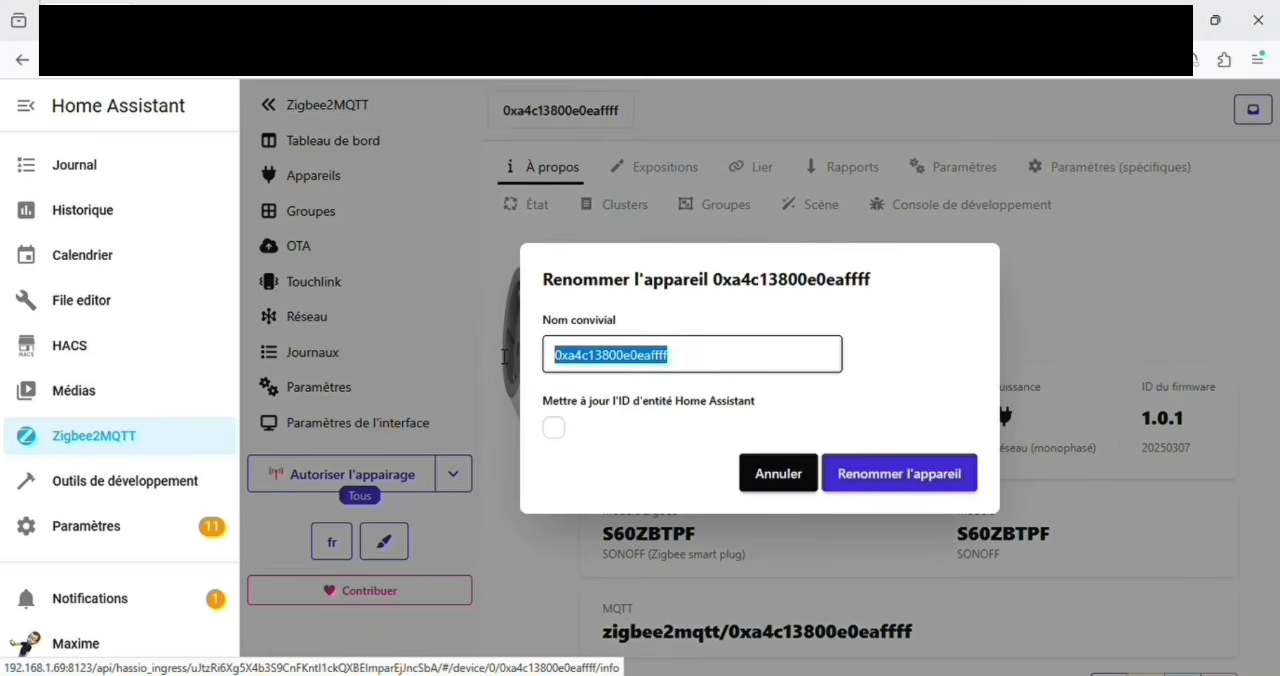
text(prise )
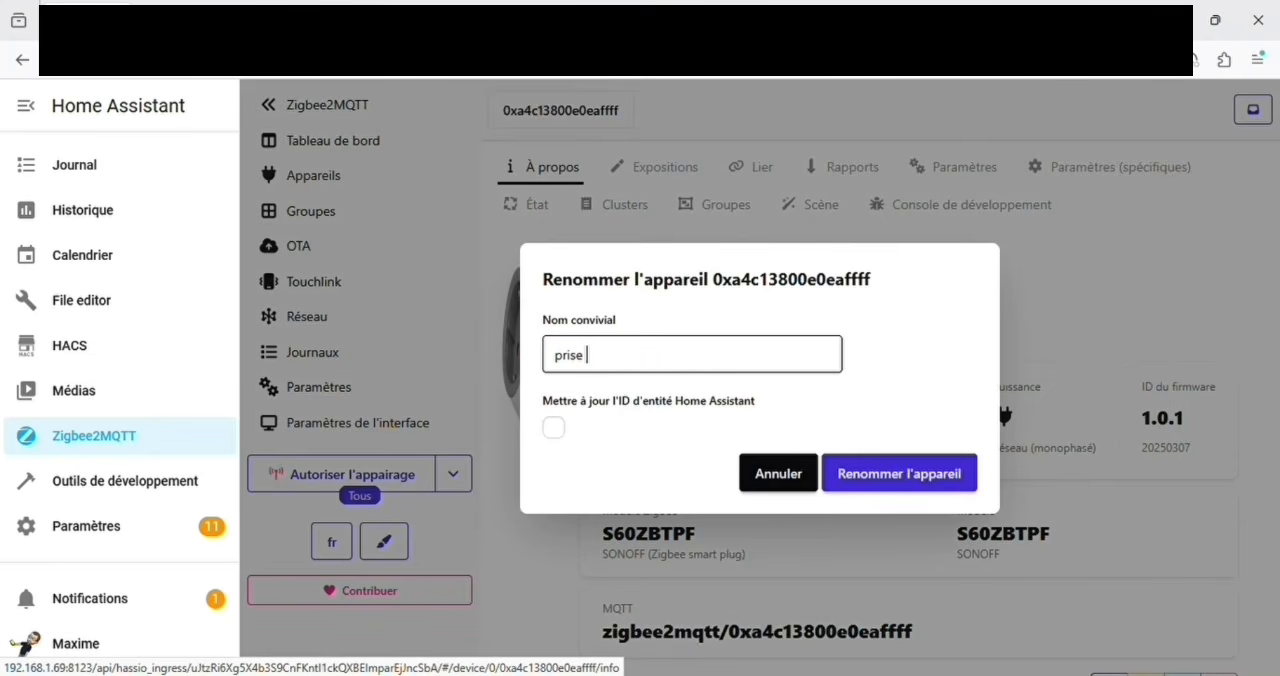
text(sonoff)
click(887, 480)
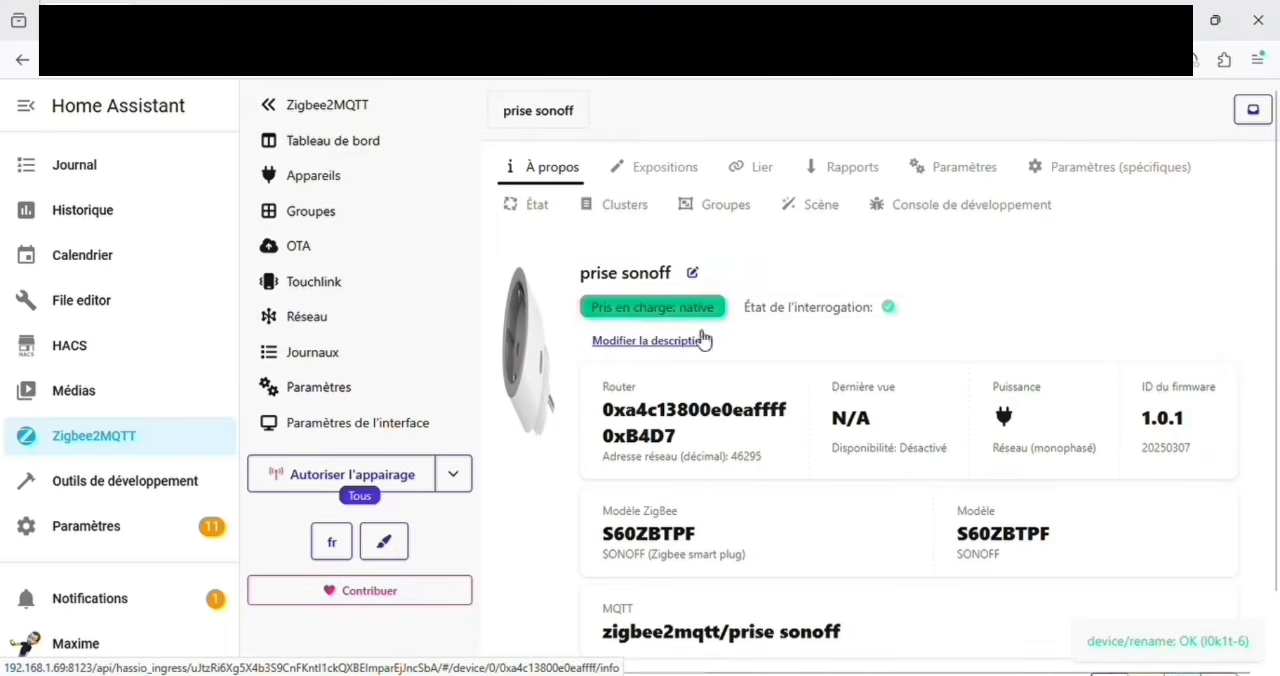
drag(709, 349, 638, 251)
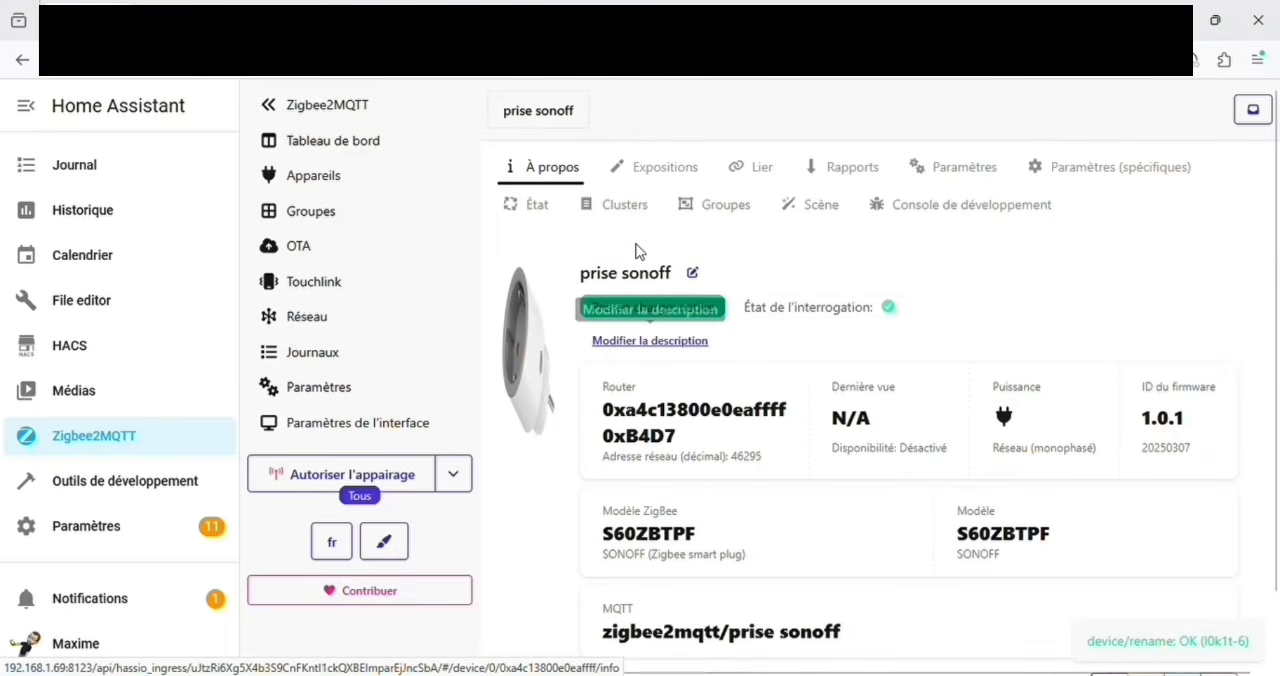